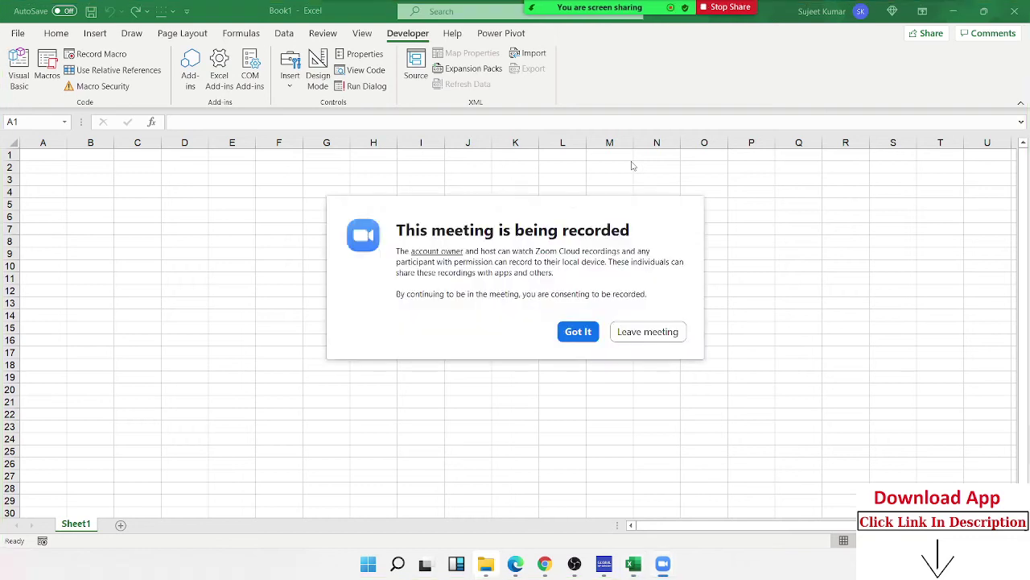
Step: Dismiss the Zoom recording notice and focus the blank Book1 worksheet
left_click(594, 331)
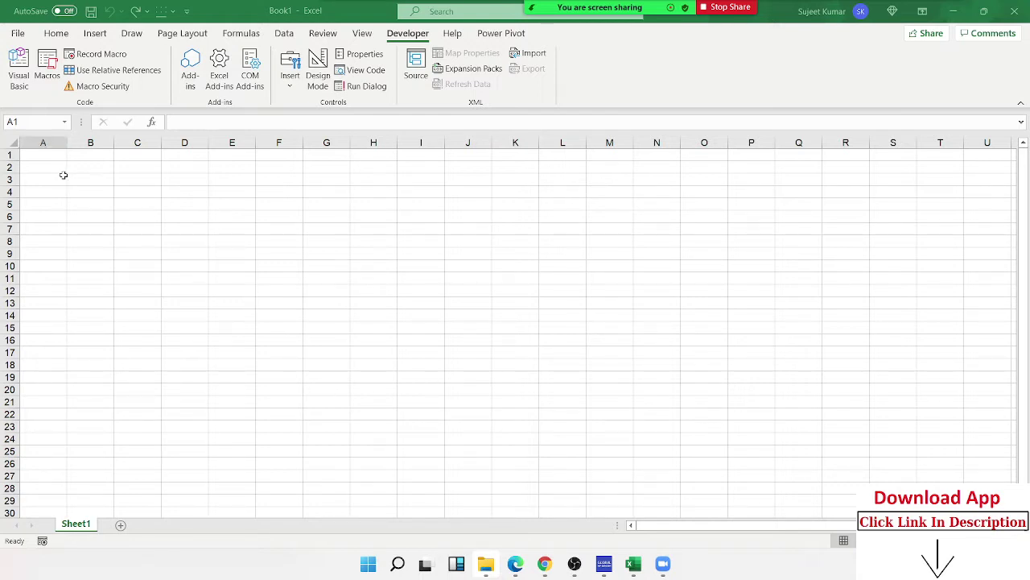
left_click(99, 86)
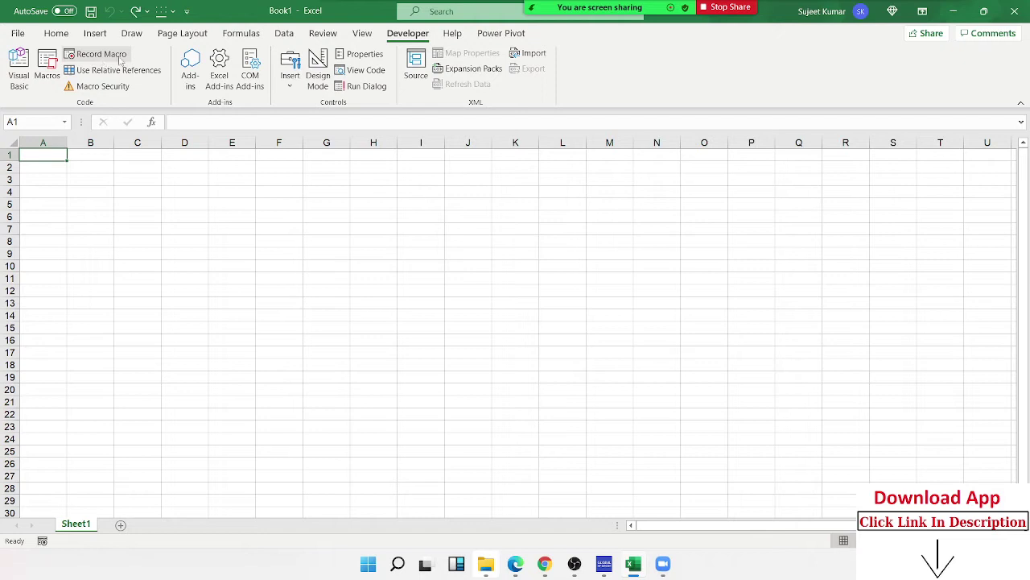
left_click(366, 36)
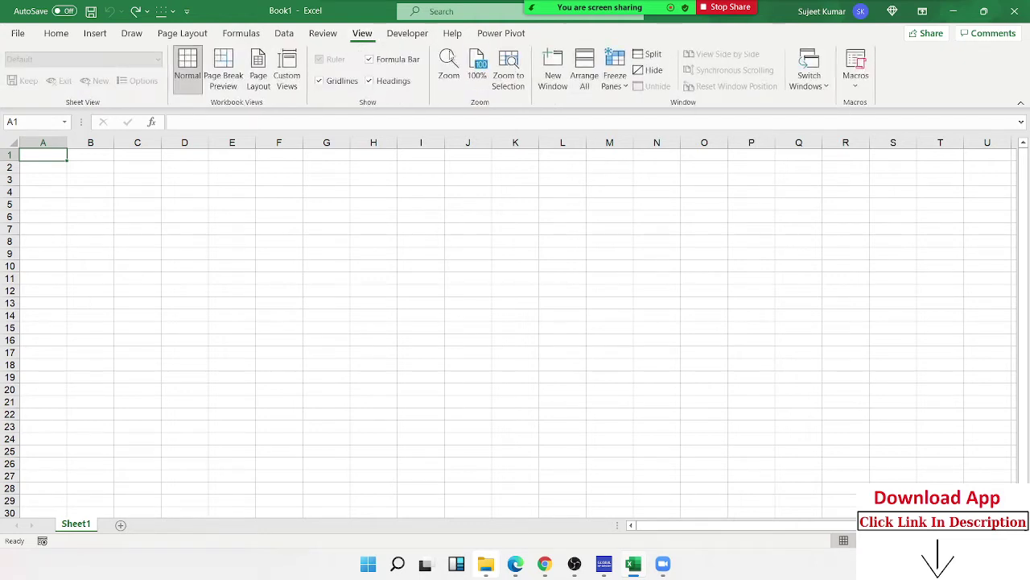
left_click(856, 83)
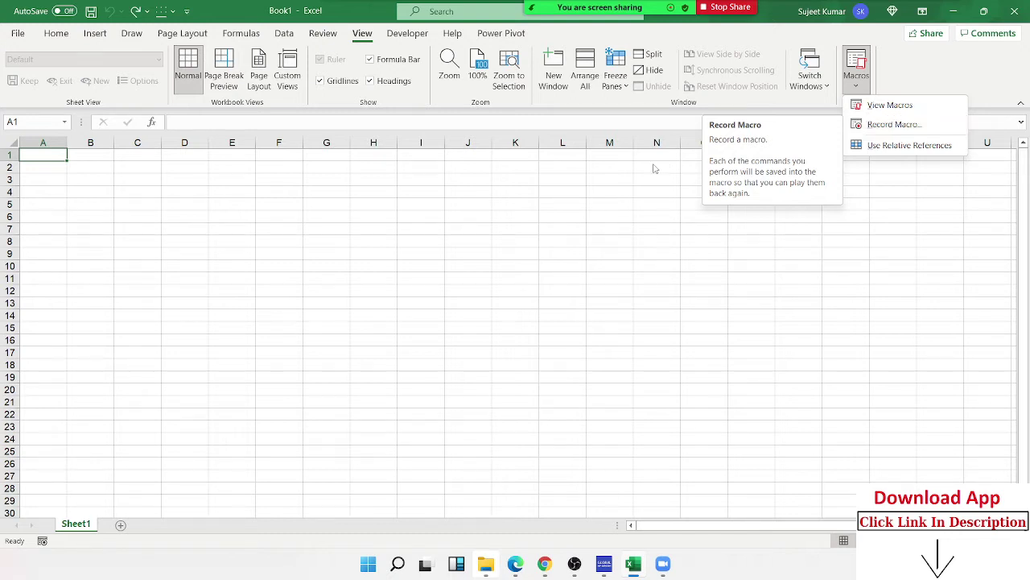
left_click(408, 35)
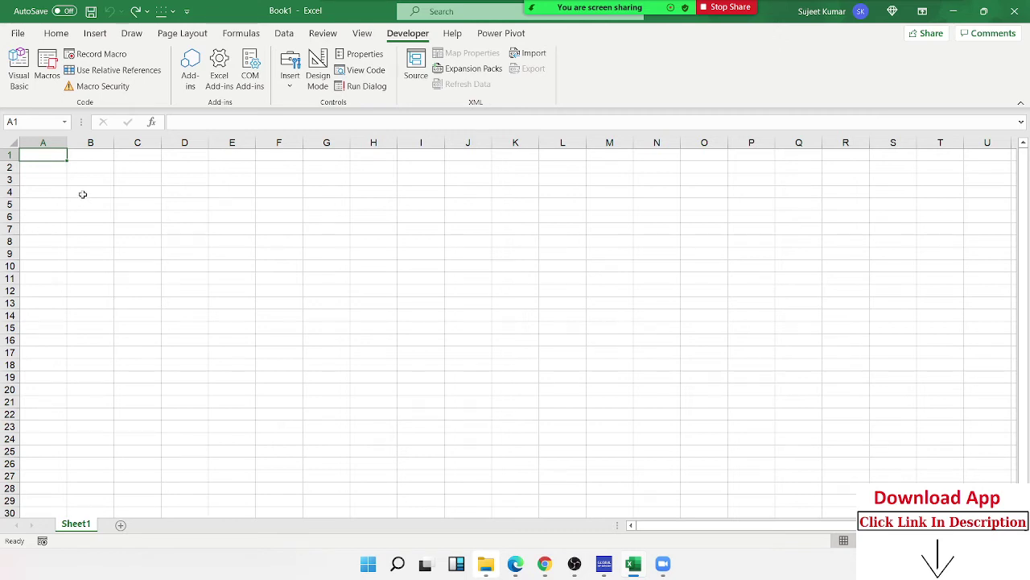
Step: Enter VBA in cell A1 and Macros in cell B2
type("VBA")
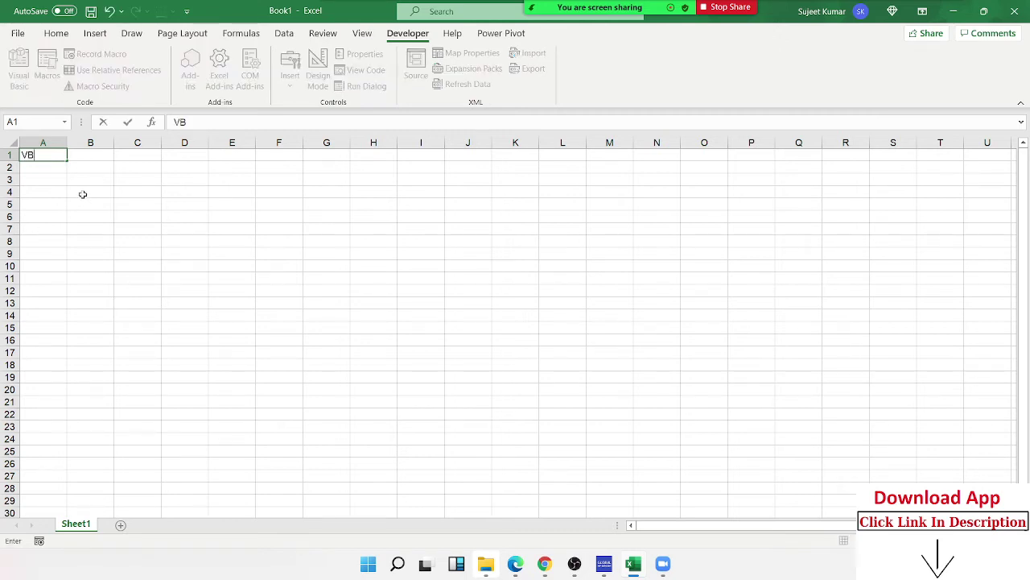
key("Return")
key("Up")
key("Right")
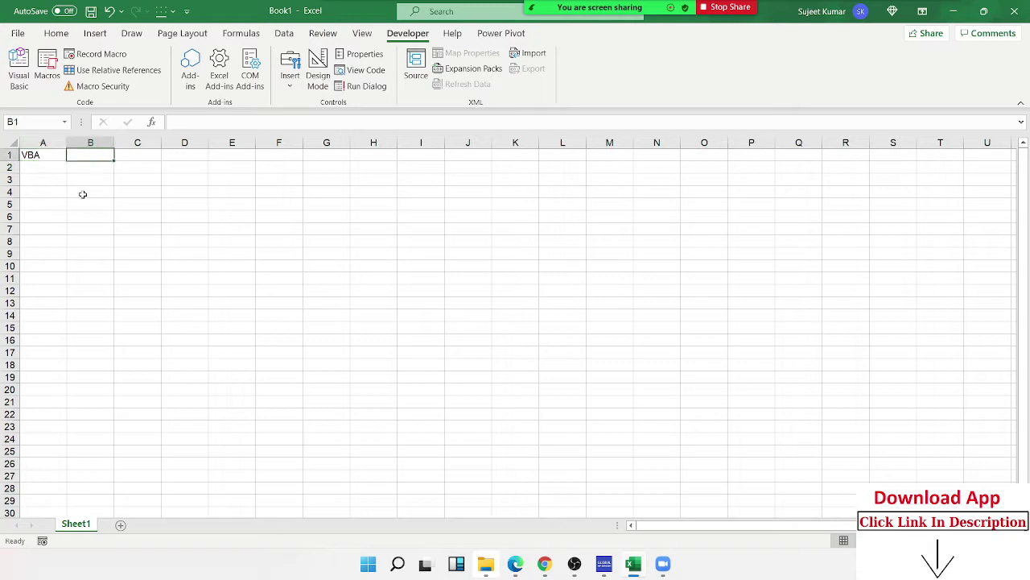
key("Down")
type("Macr")
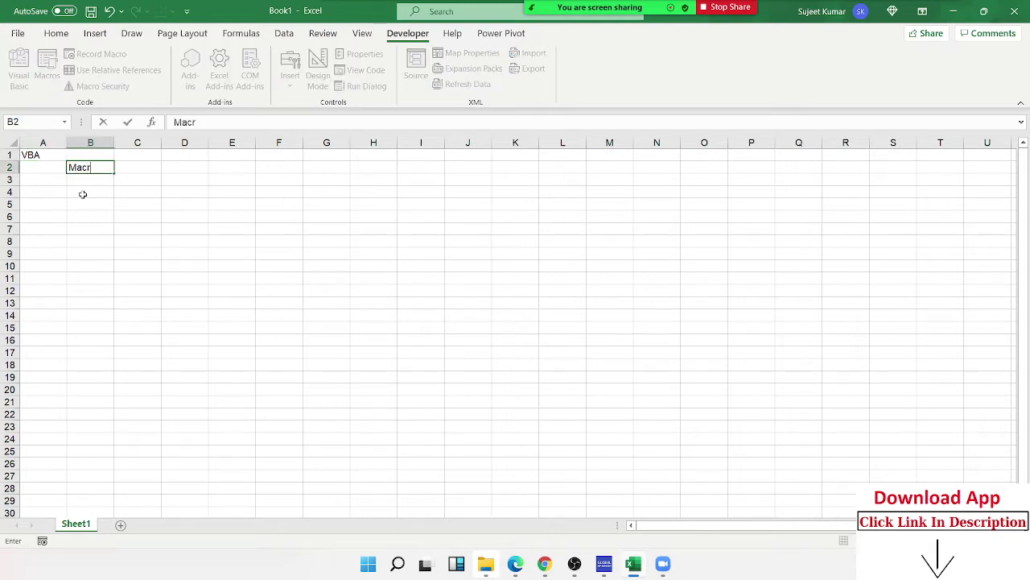
type("os")
key("Return")
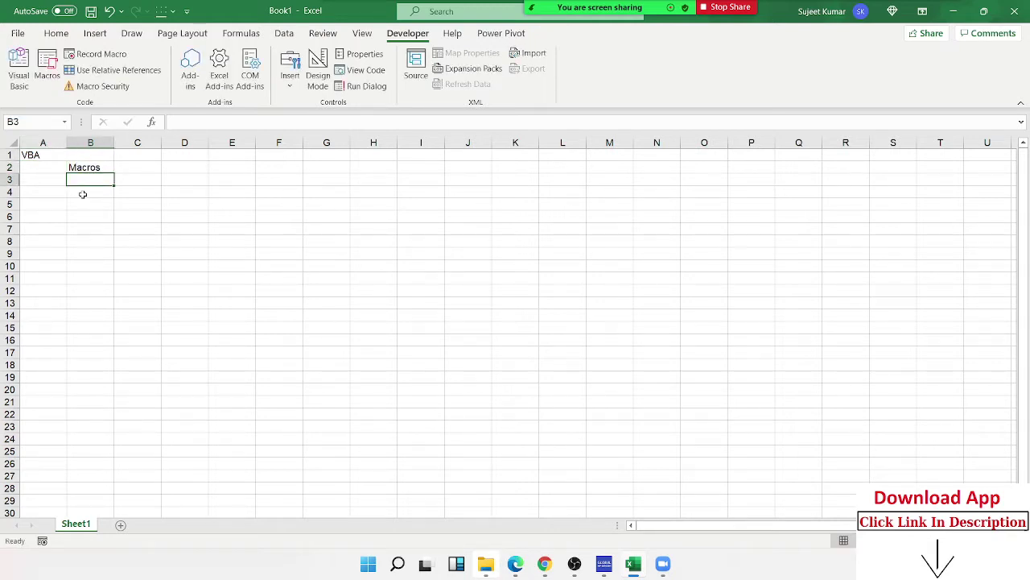
key("Right")
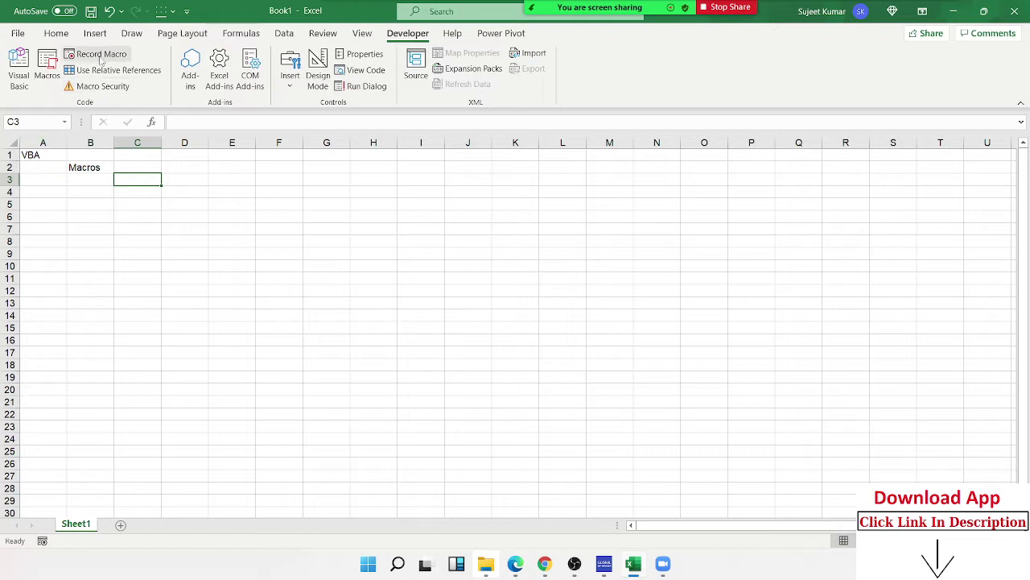
Step: Record Macro1, which types Name into cell E1
left_click(99, 56)
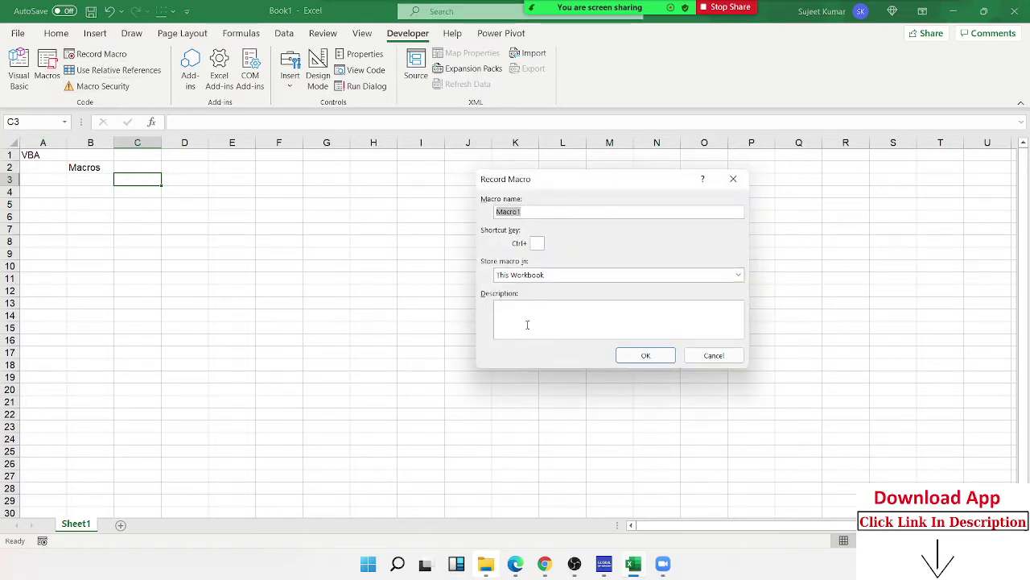
left_click(648, 356)
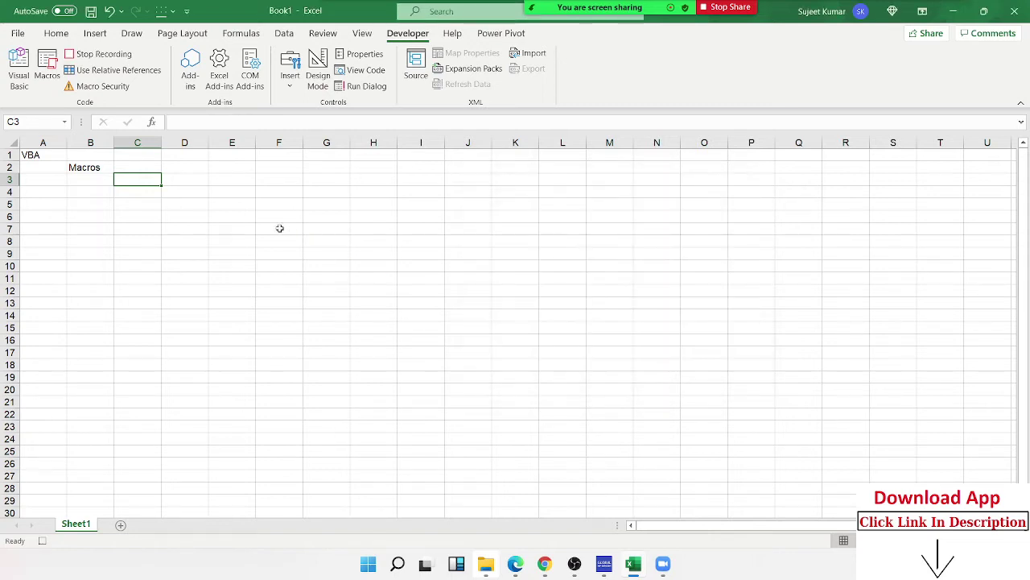
left_click(239, 166)
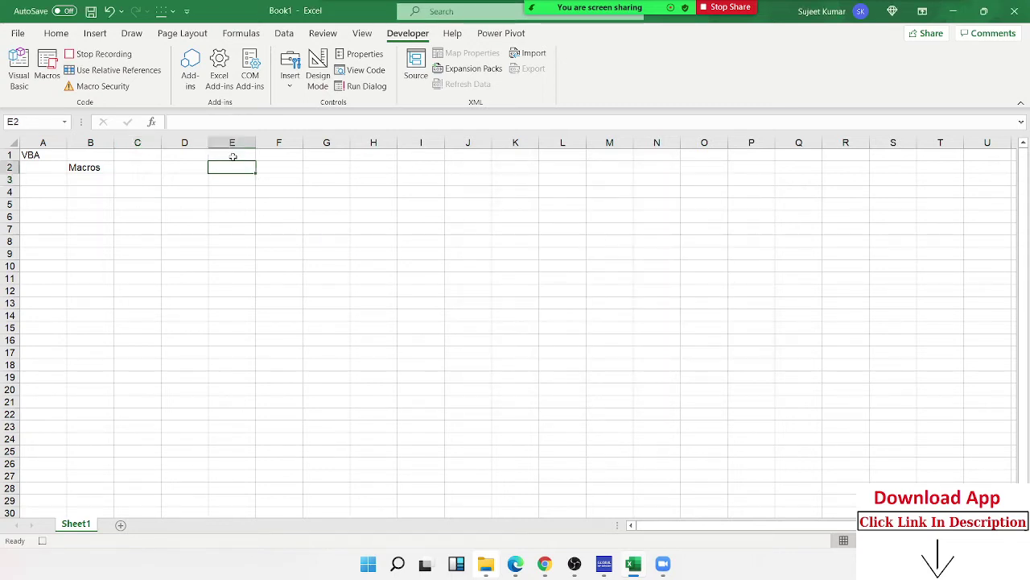
left_click(233, 157)
type("Name")
key("Return")
left_click(97, 54)
Step: Open Macro1's code in the VBA editor and review its E1/Name/E2 lines
left_click(47, 69)
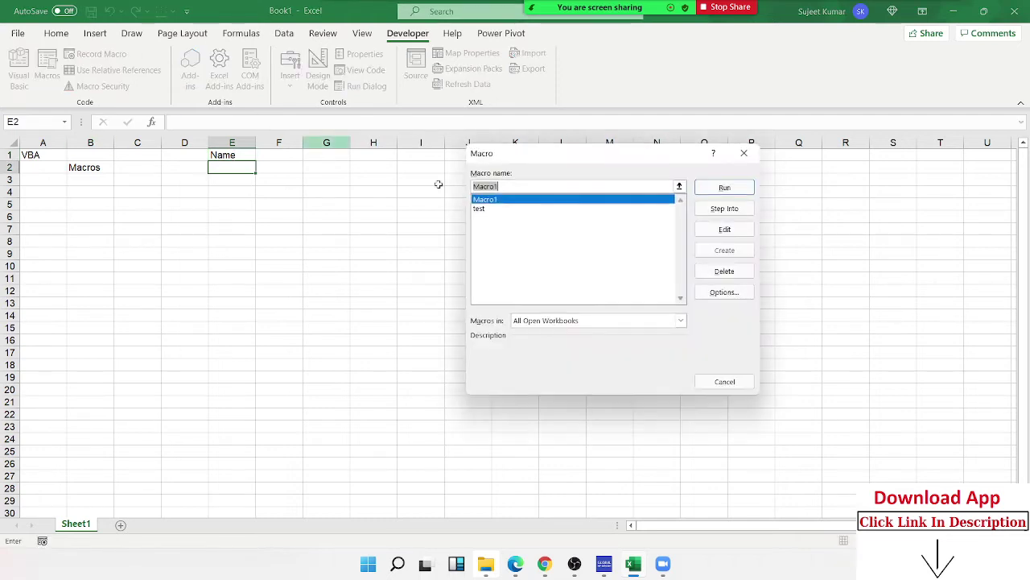
left_click(521, 209)
left_click(521, 199)
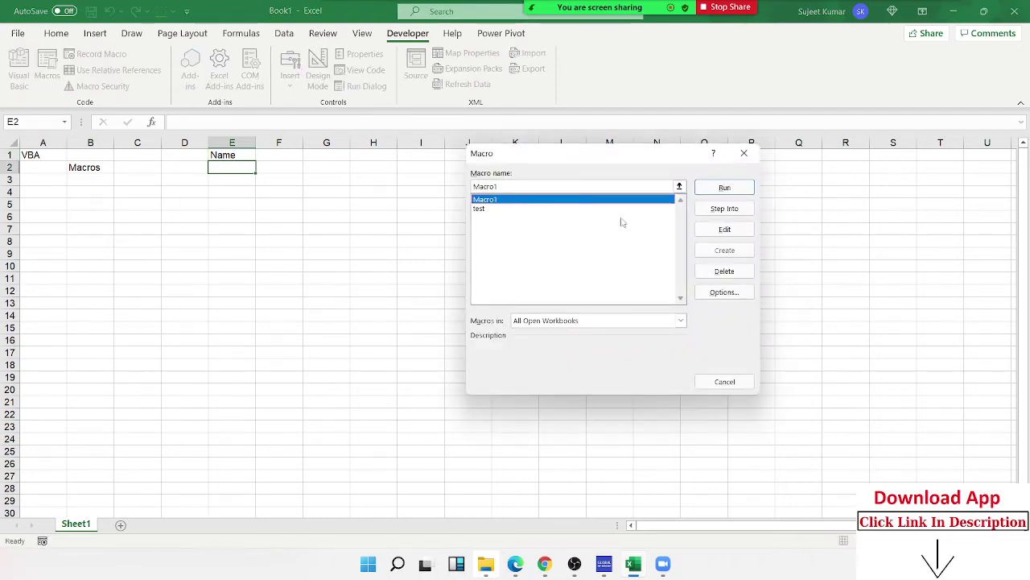
left_click(712, 230)
left_click_drag(289, 159, 176, 103)
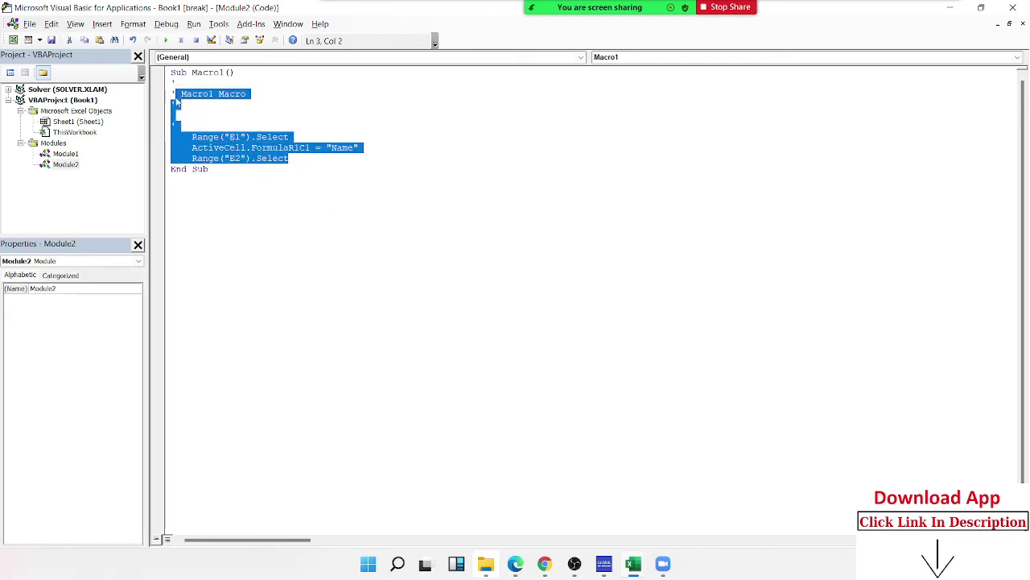
left_click(213, 194)
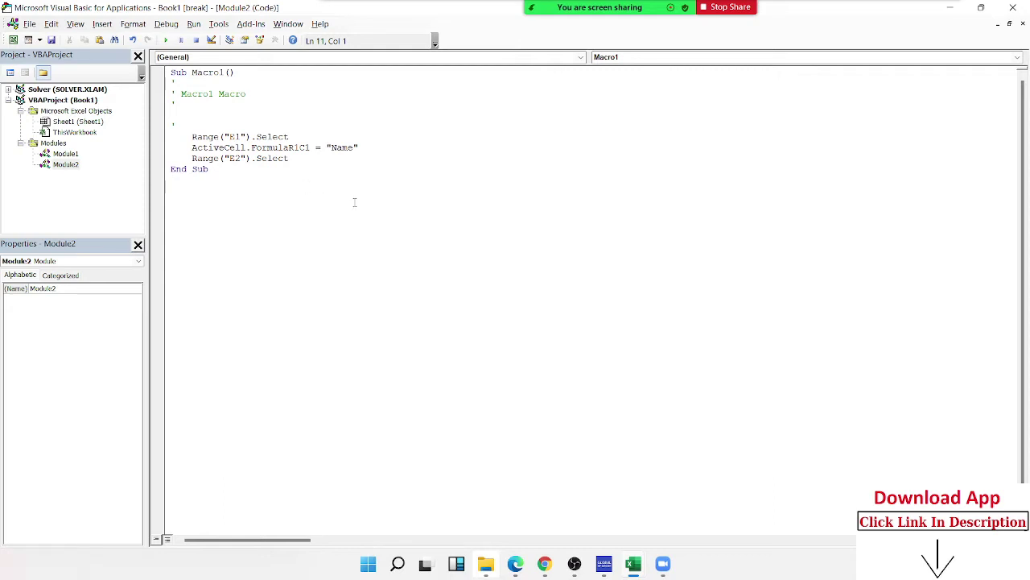
Step: Close the VBA editor and delete the contents of D1:F4, removing Name
left_click(1013, 7)
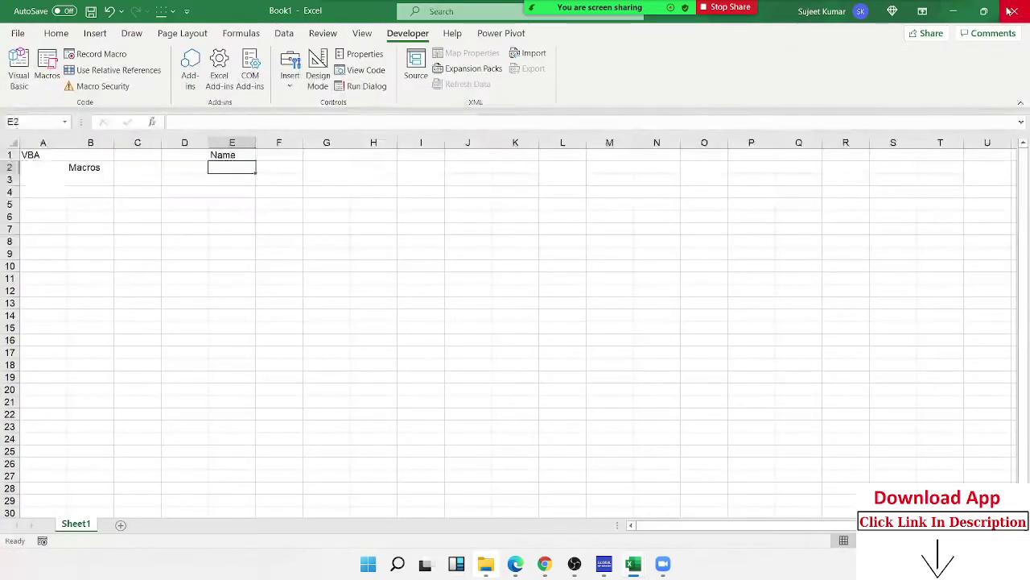
left_click_drag(197, 151, 260, 186)
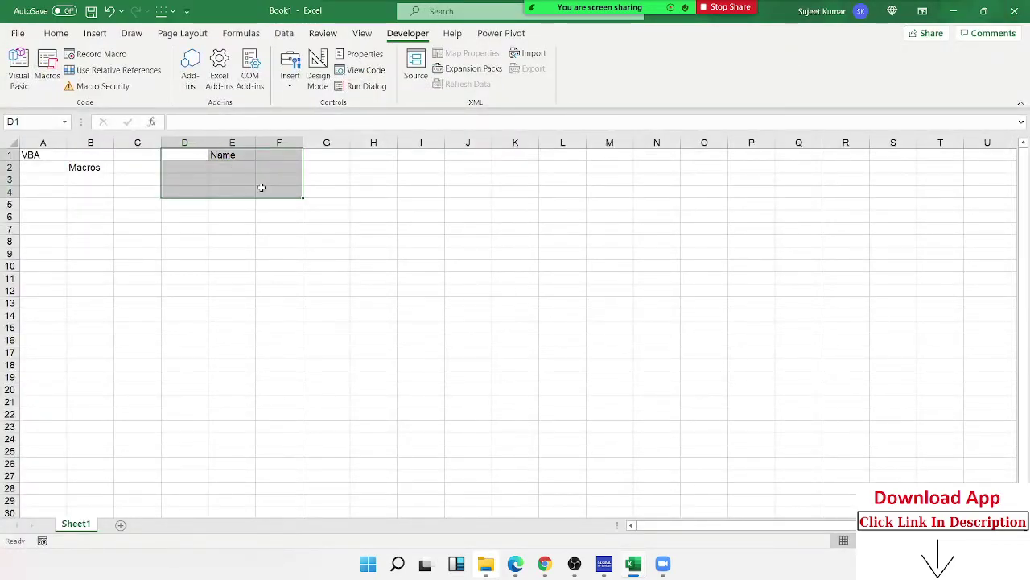
key("Delete")
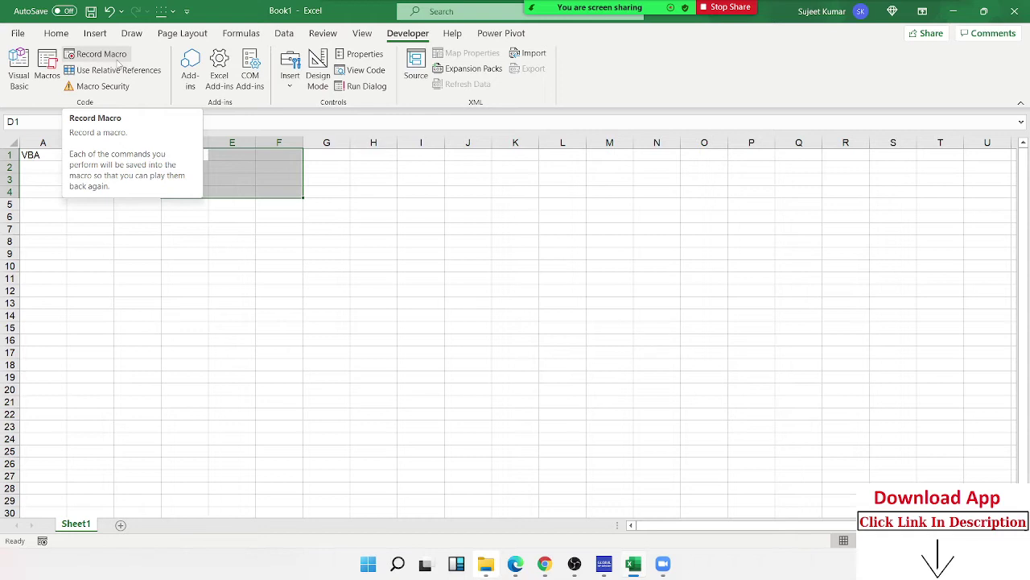
Step: Record Macro2, copying cell H4 and pasting it into K8
left_click(306, 221)
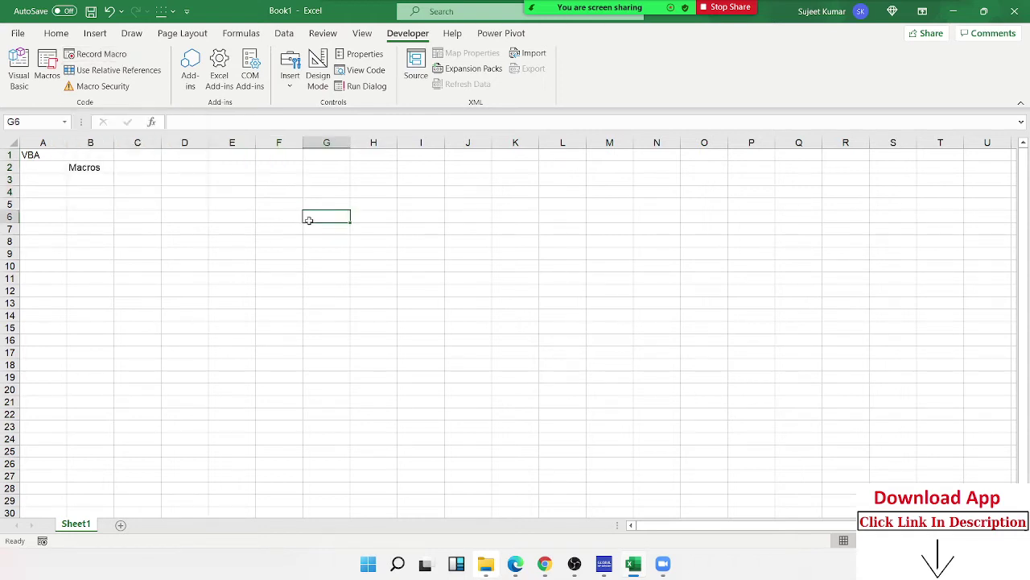
left_click(56, 33)
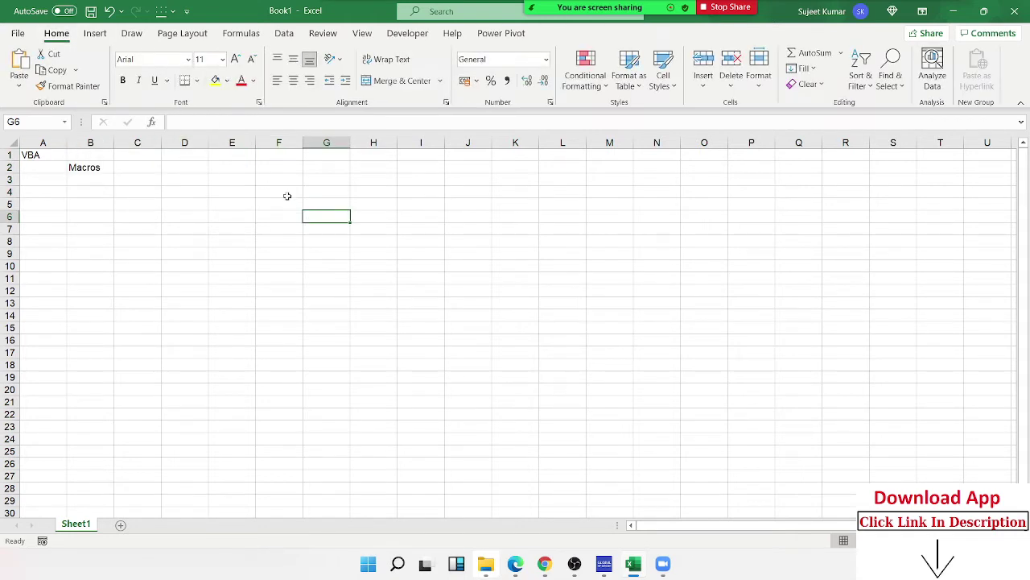
left_click(373, 197)
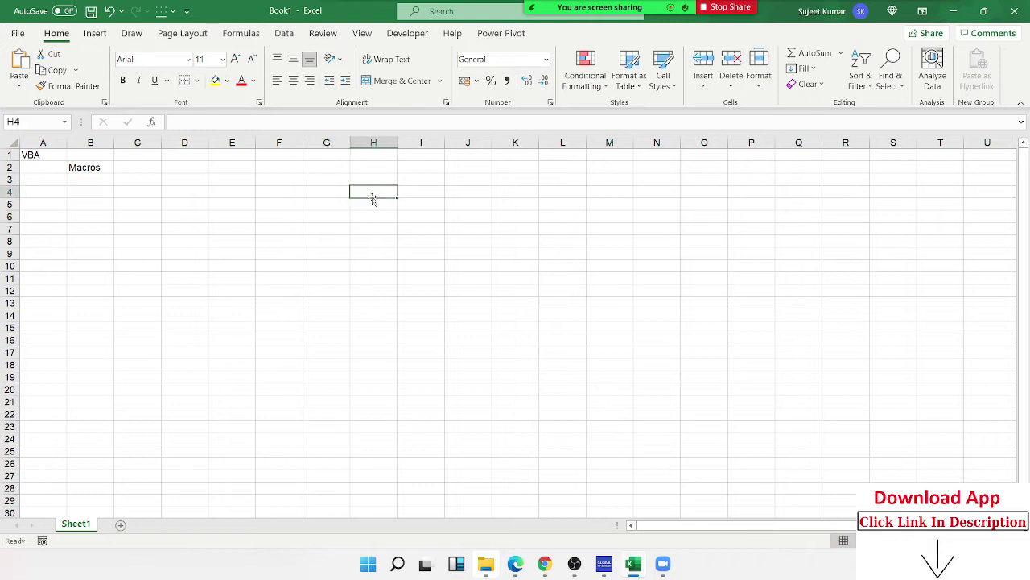
left_click(407, 33)
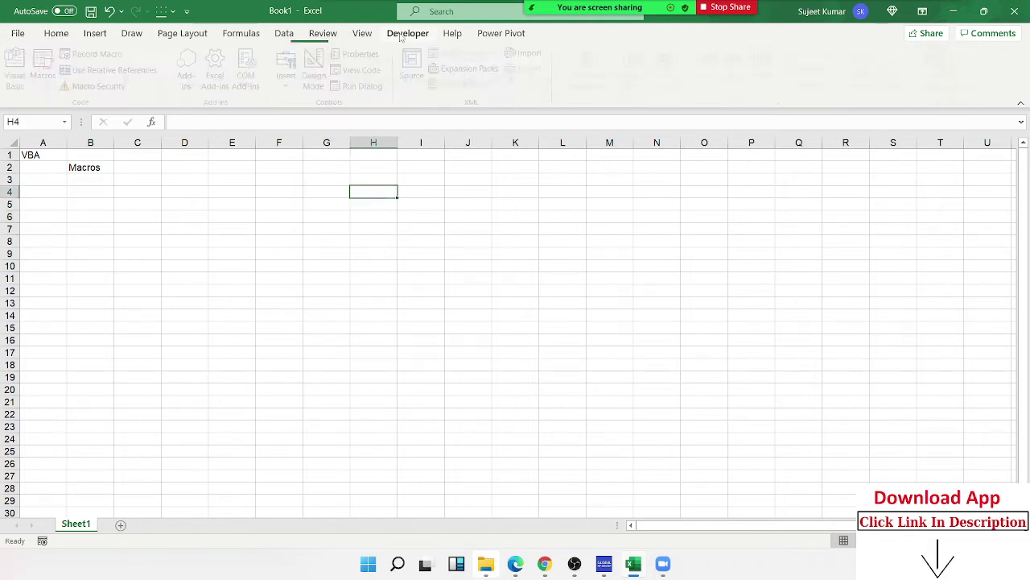
left_click(96, 53)
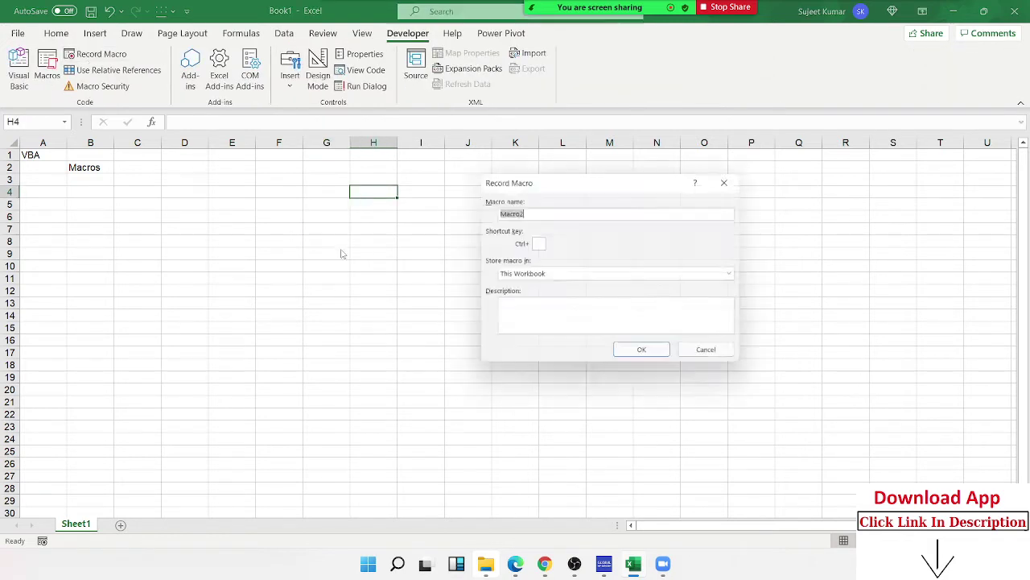
left_click(641, 348)
key("ctrl+c")
left_click(496, 240)
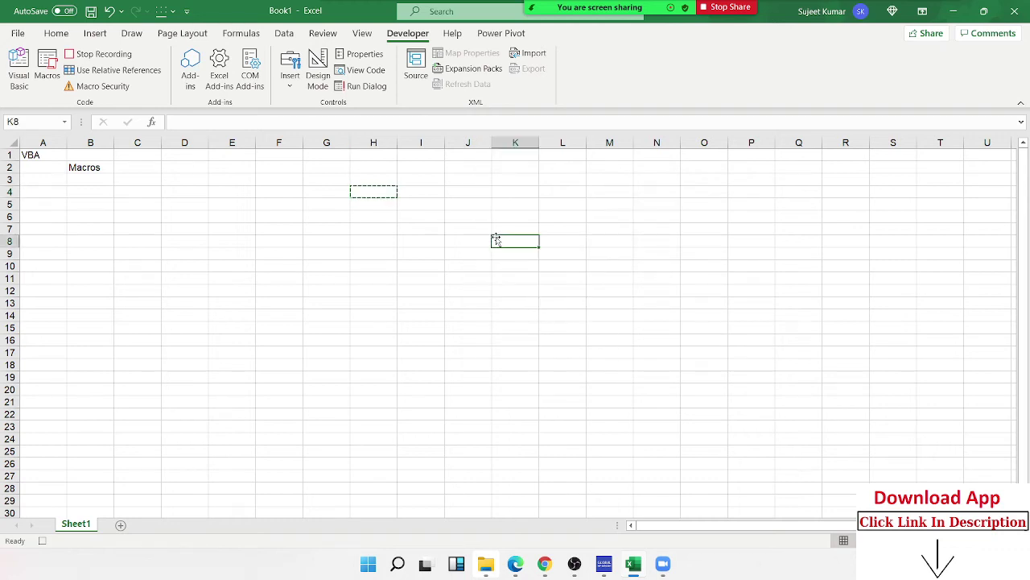
key("ctrl+v")
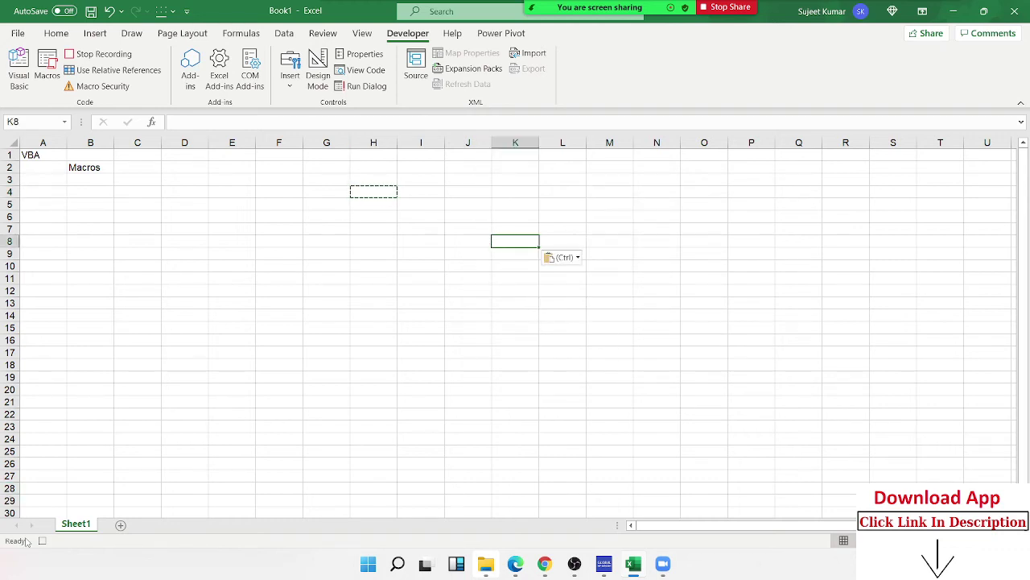
left_click(42, 541)
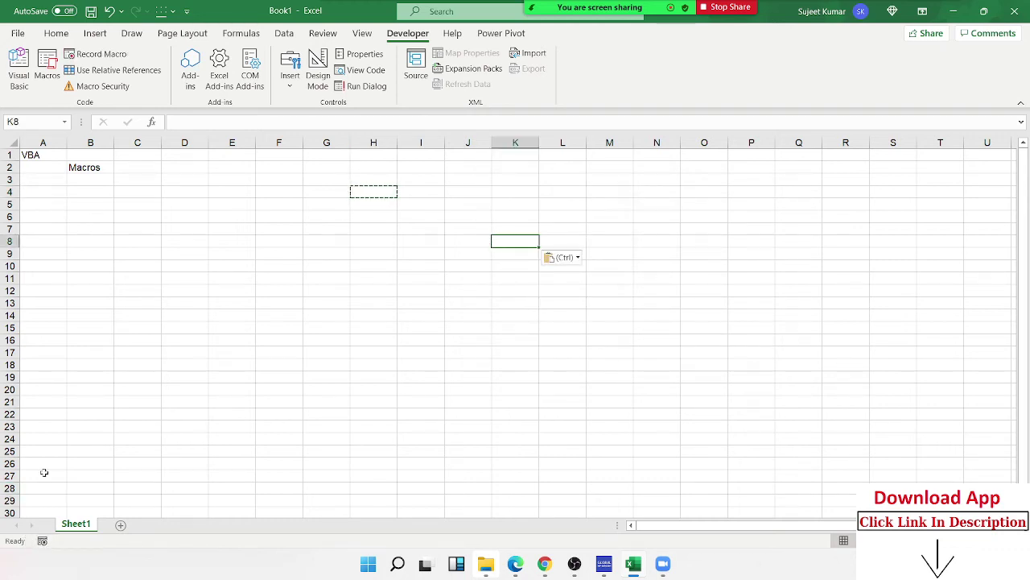
left_click(46, 68)
left_click(486, 209)
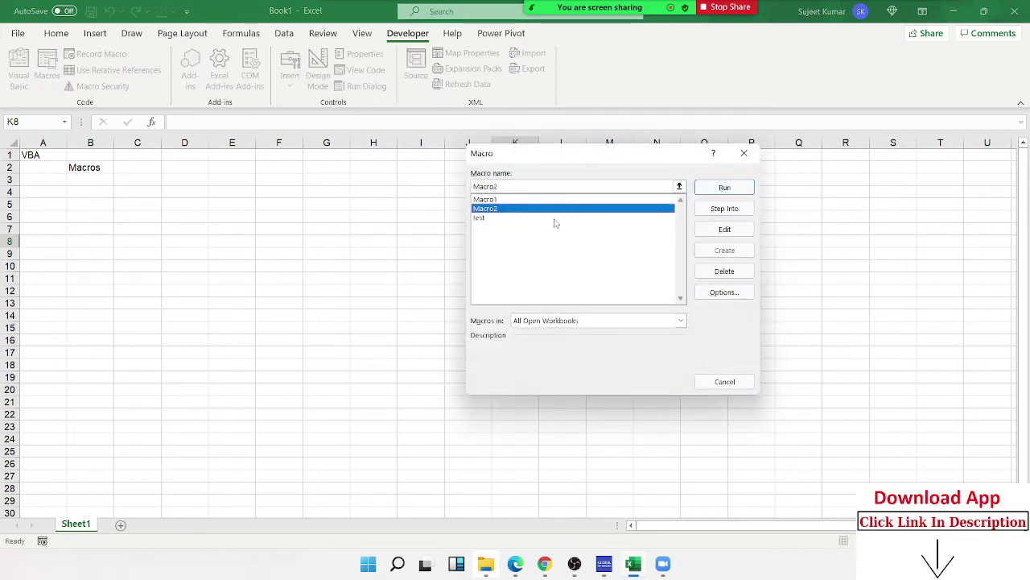
left_click(741, 230)
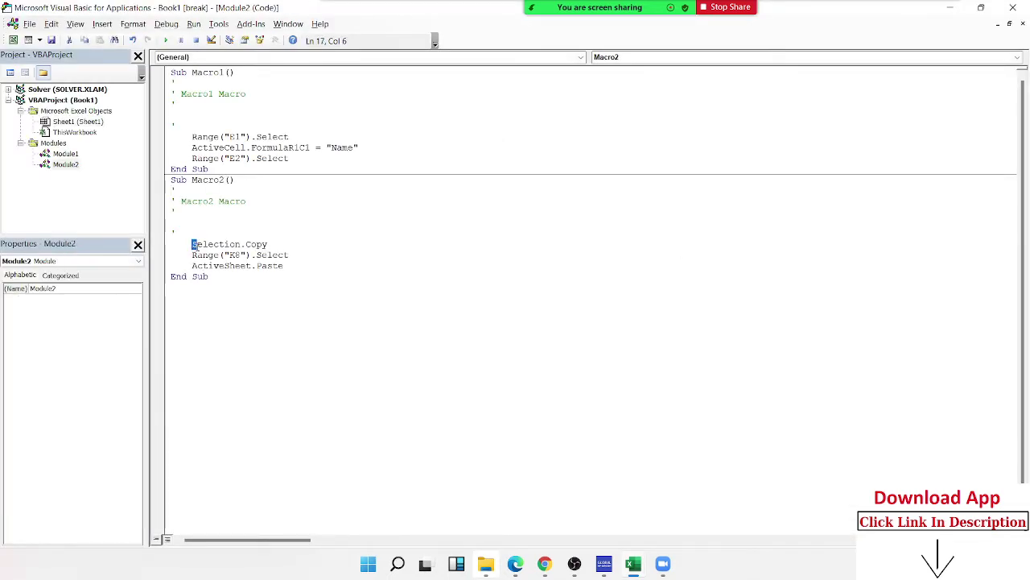
mouse_move(193, 244)
left_mouse_down()
mouse_move(288, 256)
mouse_move(192, 266)
left_mouse_up()
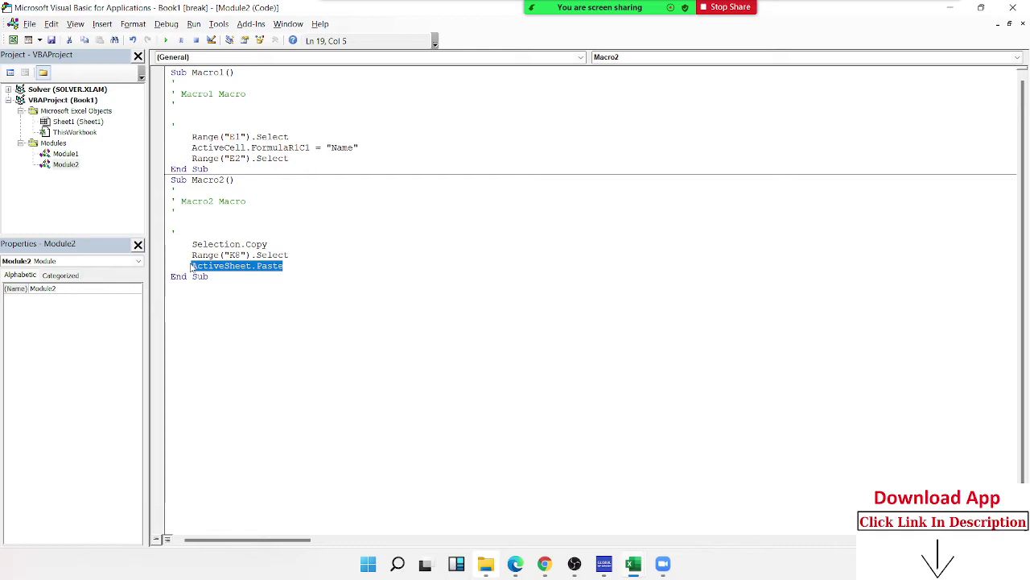
left_click(242, 270)
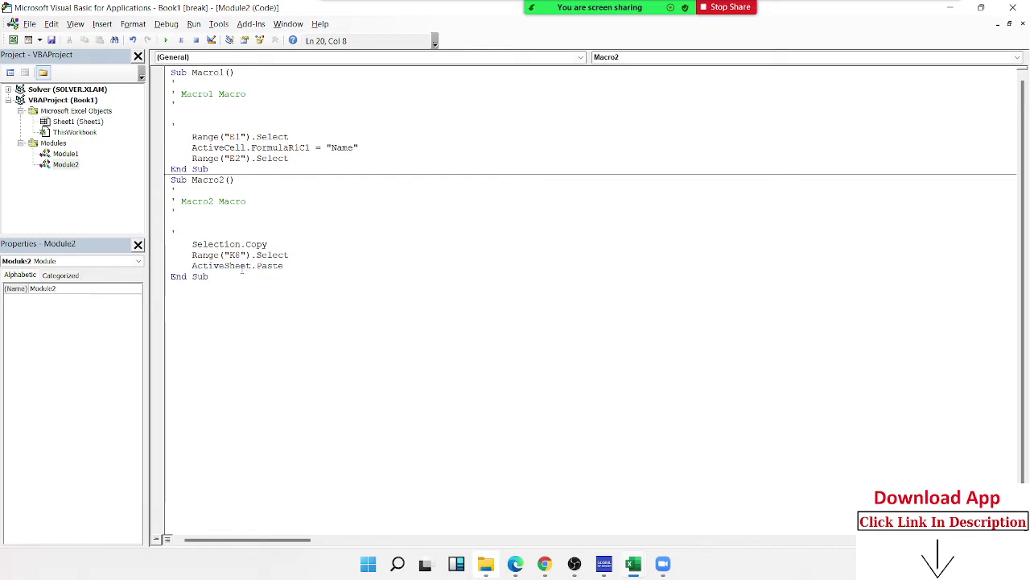
left_click(1013, 7)
Step: Browse the Home and Insert ribbon tabs, ending on Home with cell H7 selected
left_click(223, 201)
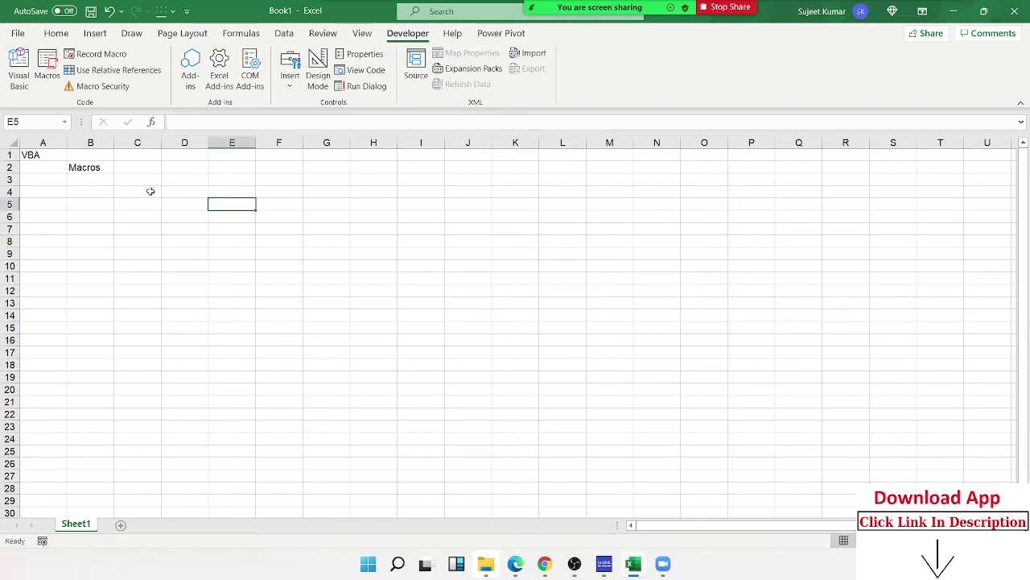
left_click(110, 167)
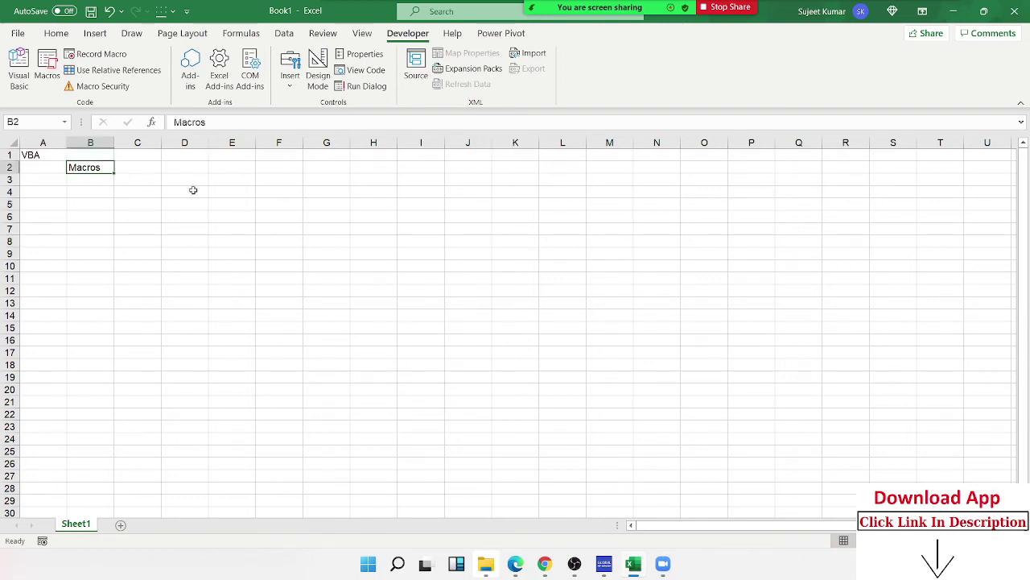
left_click(299, 231)
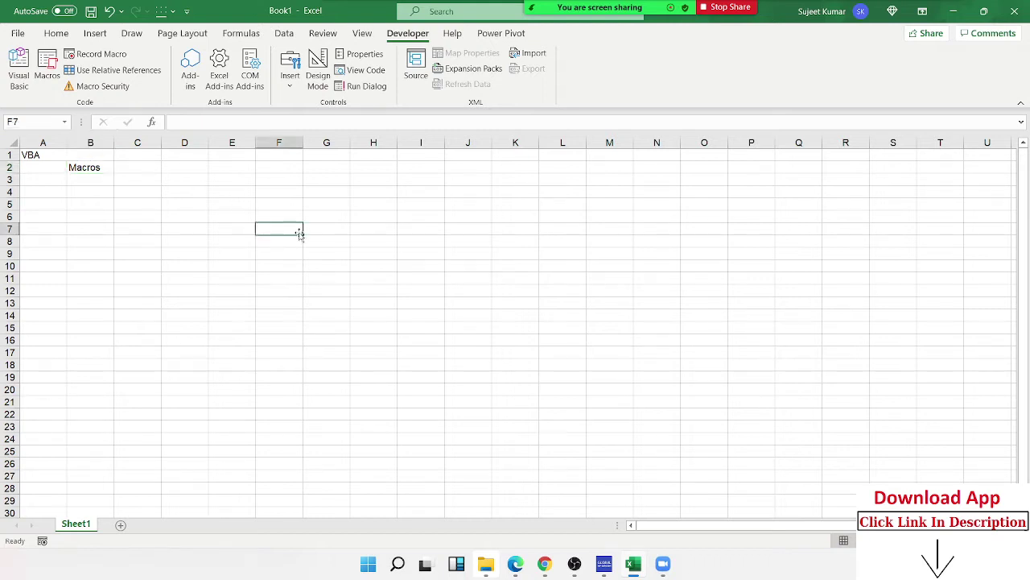
left_click(61, 36)
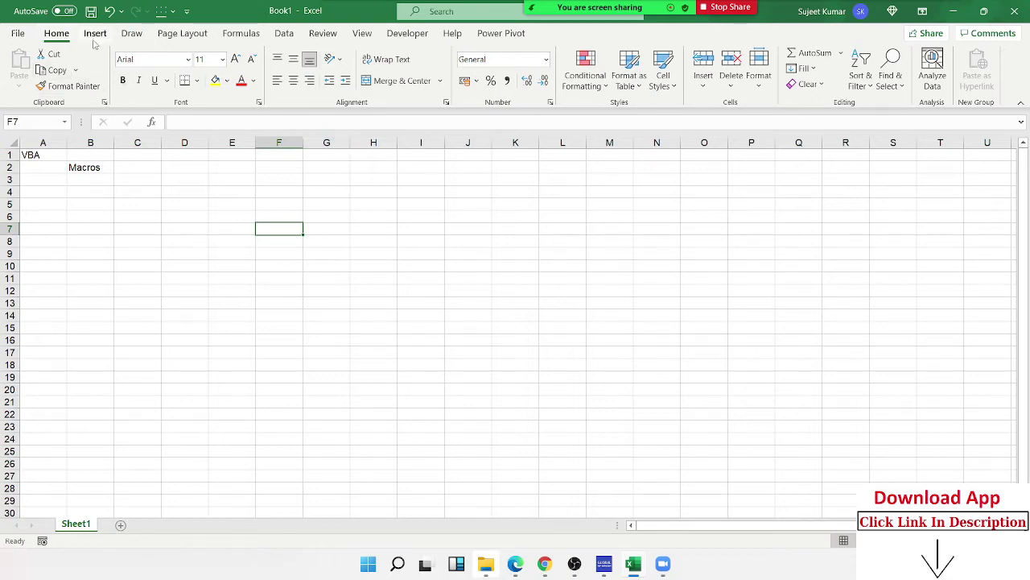
left_click(95, 36)
scroll(137, 40, "down", 1)
scroll(137, 40, "down", 1)
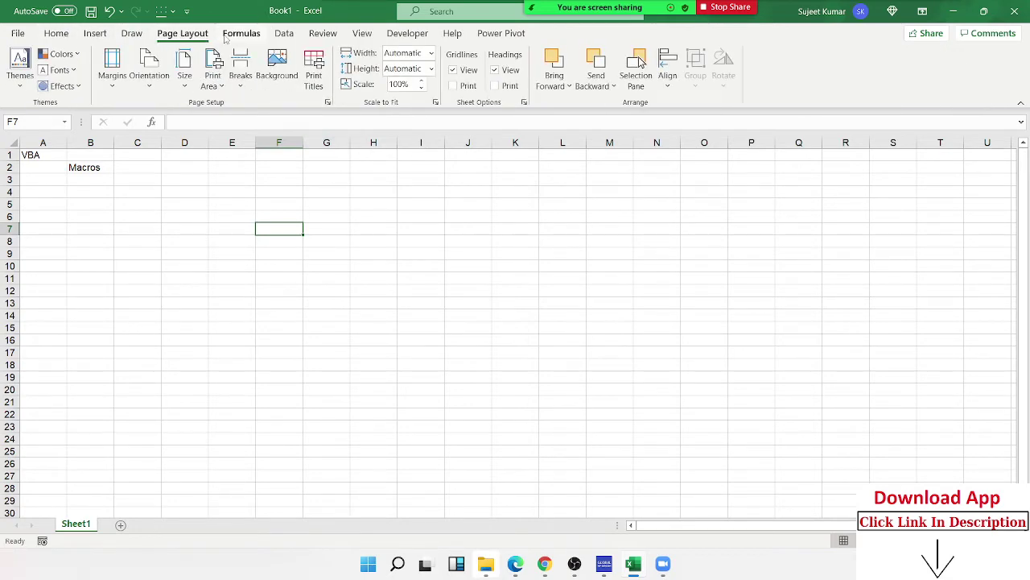
scroll(138, 40, "down", 1)
left_click(56, 35)
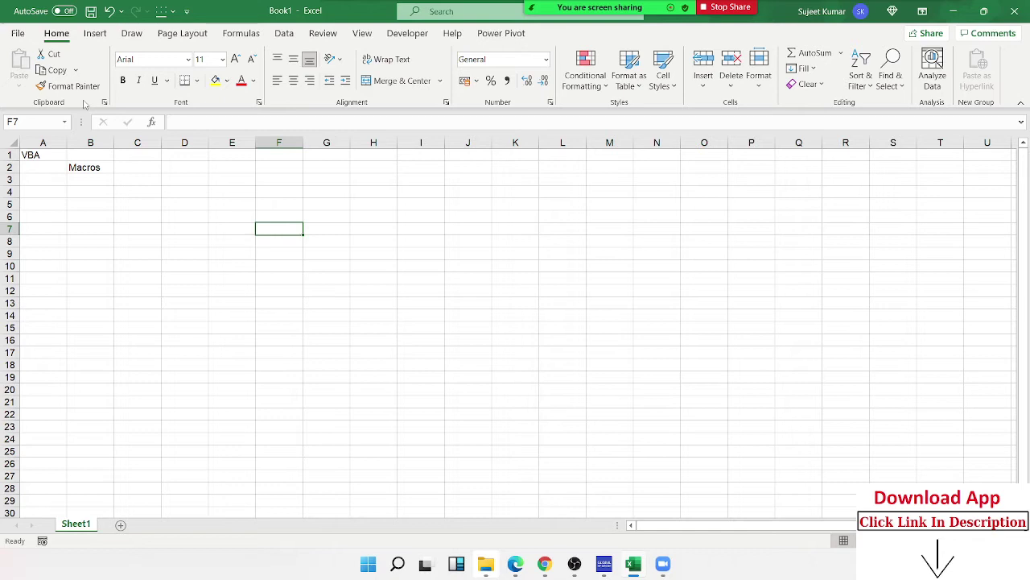
left_click(282, 264)
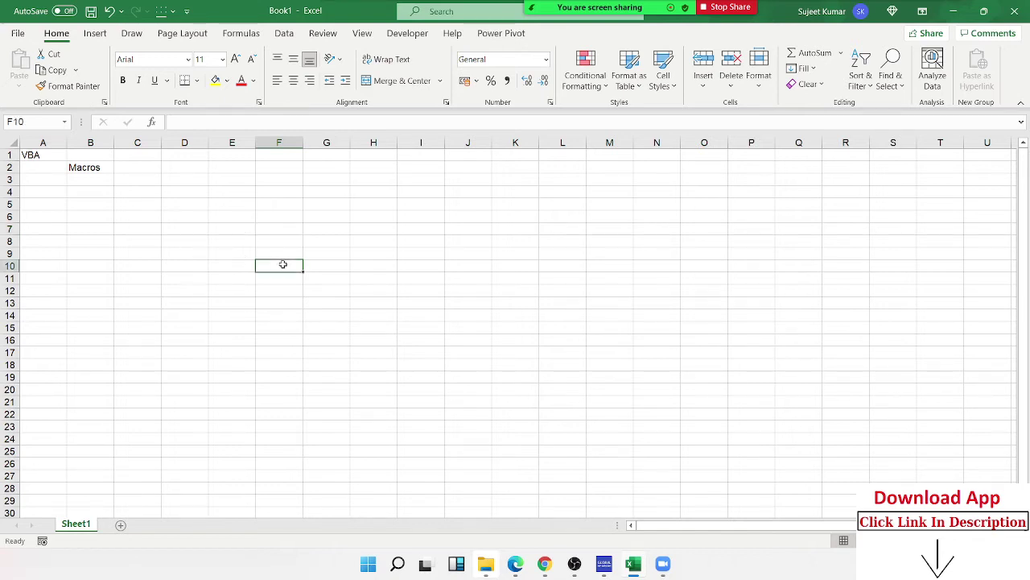
left_click(363, 227)
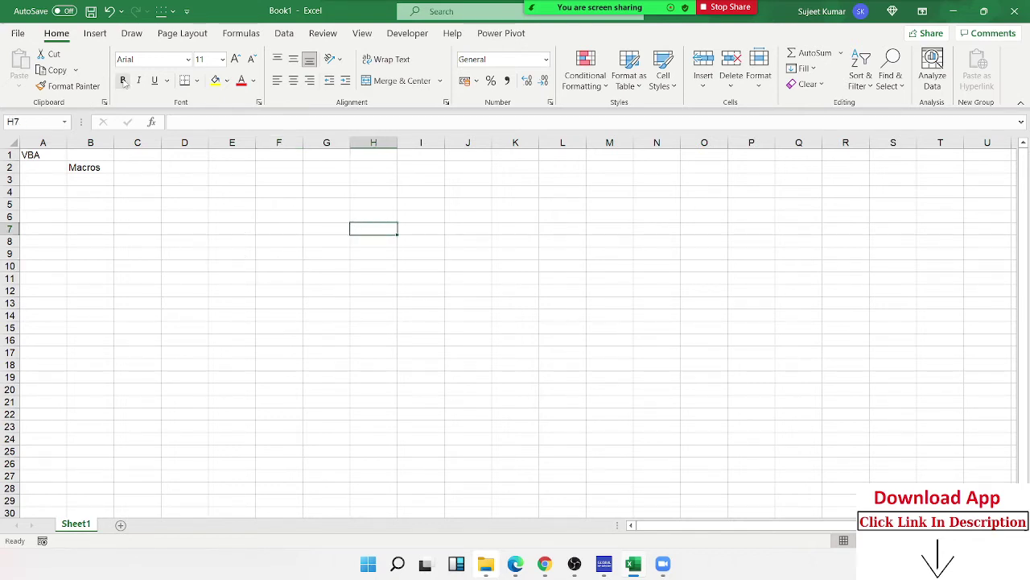
Step: Enter B in cell F5 and reselect it
left_click(270, 206)
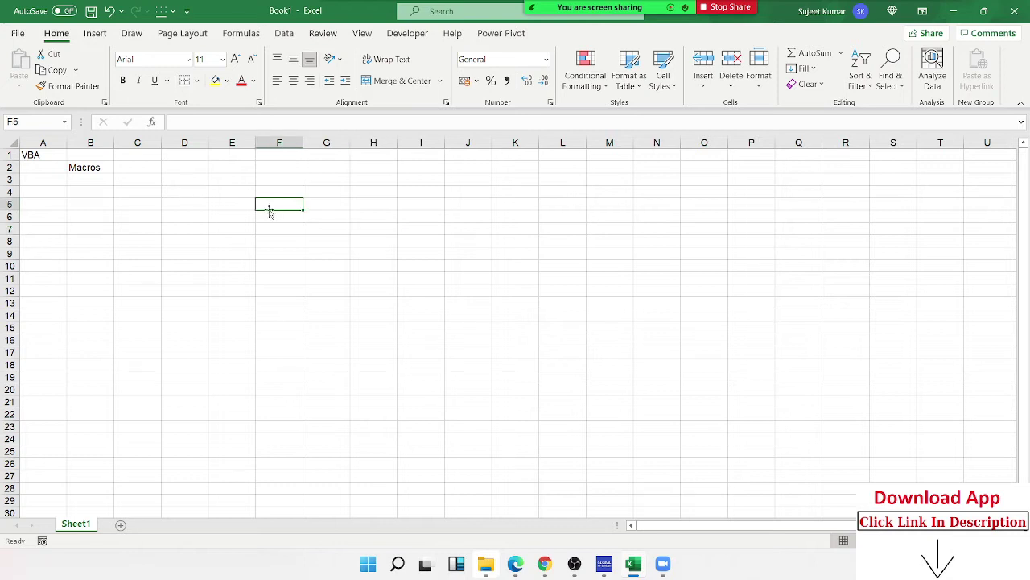
type("B")
key("Return")
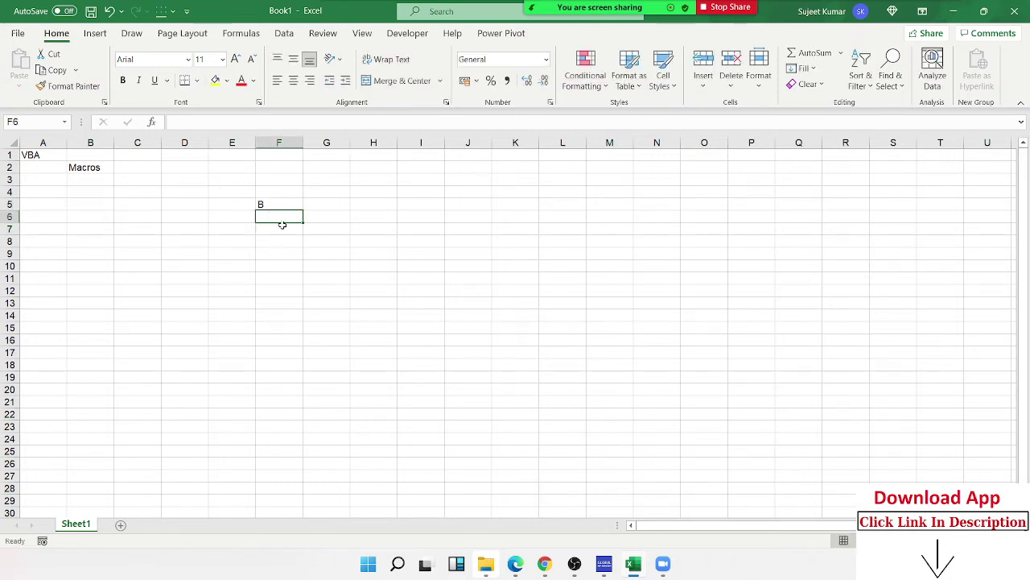
left_click(281, 203)
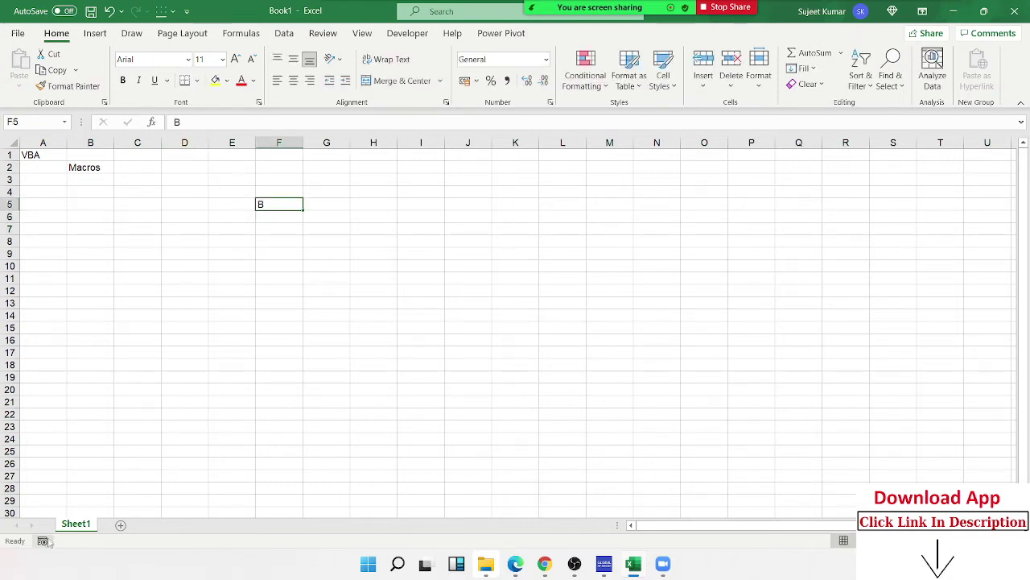
Step: Record Macro3, which applies bold to cell F5
left_click(43, 541)
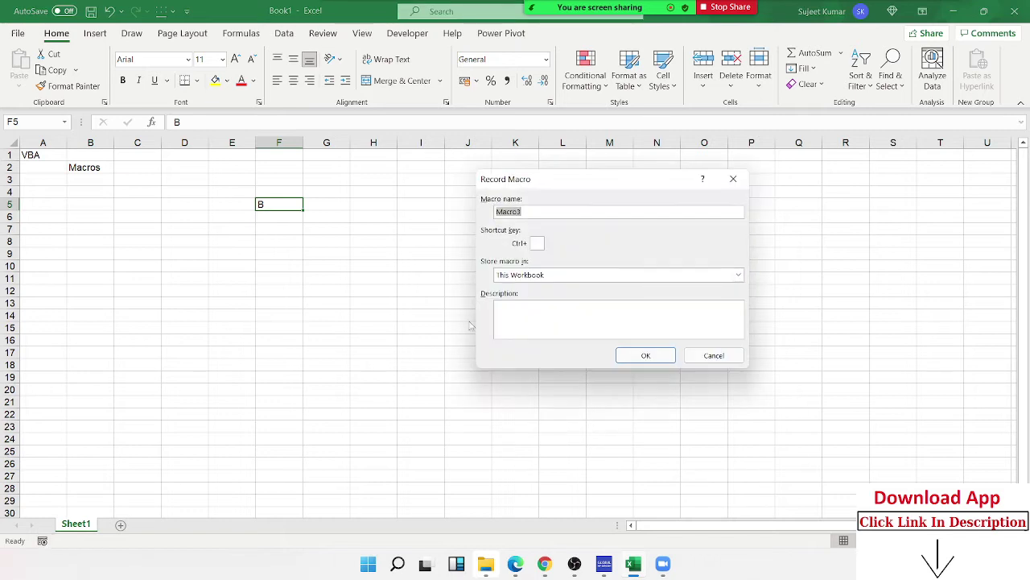
left_click(656, 358)
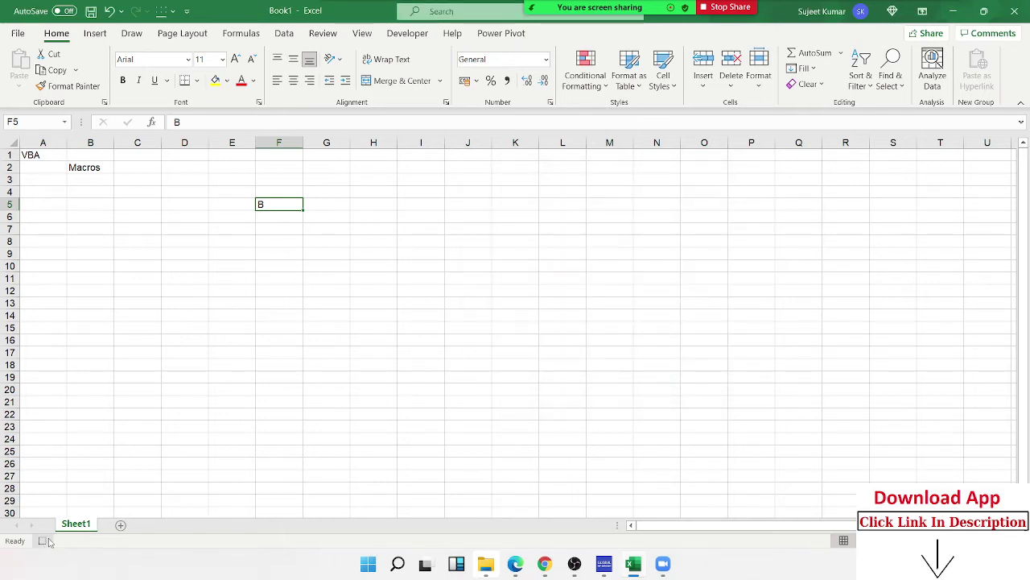
left_click(43, 541)
left_click(123, 81)
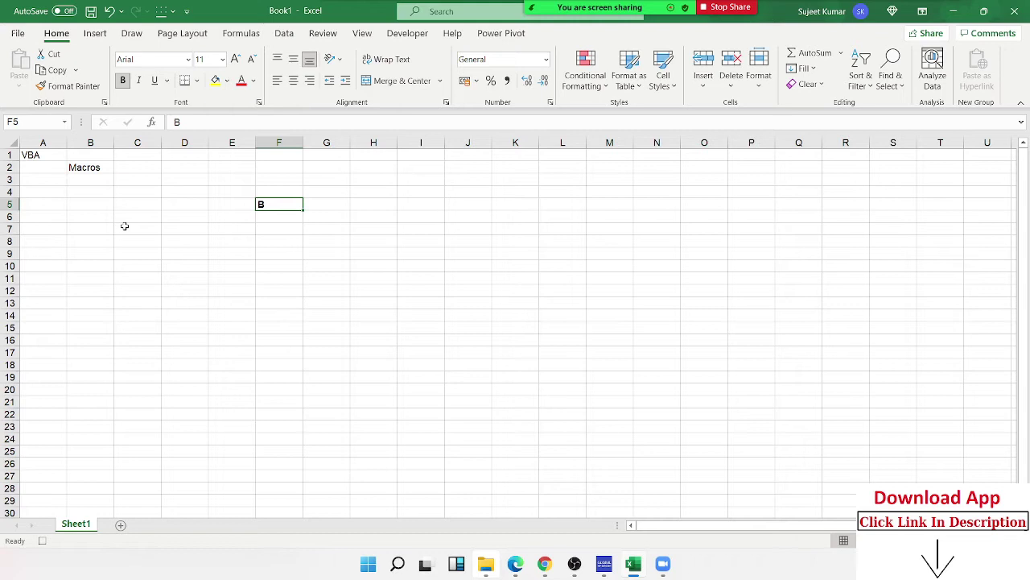
left_click(43, 541)
Step: Open Macro3's code in the VBA editor
left_click(407, 33)
left_click(46, 75)
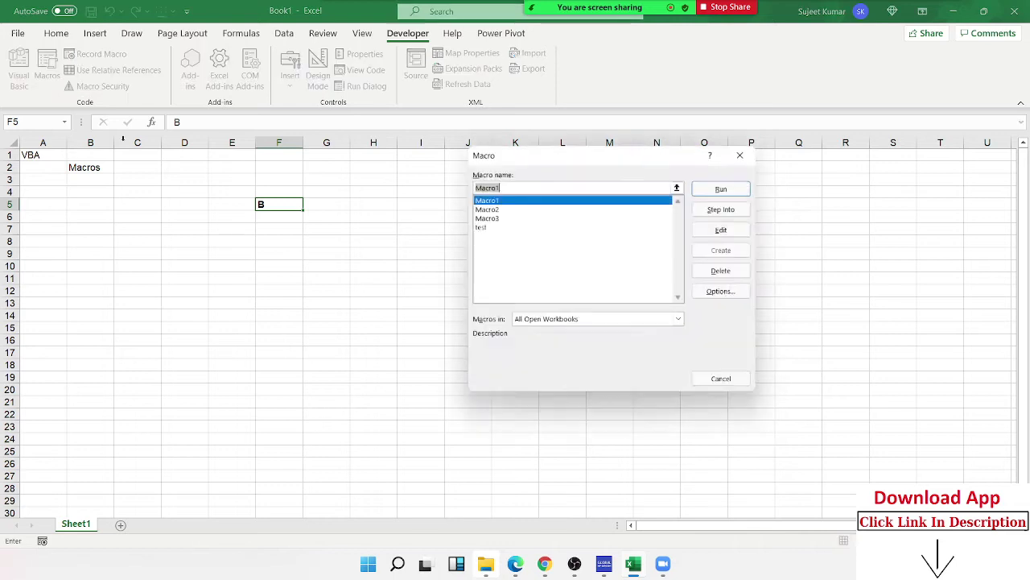
left_click(490, 218)
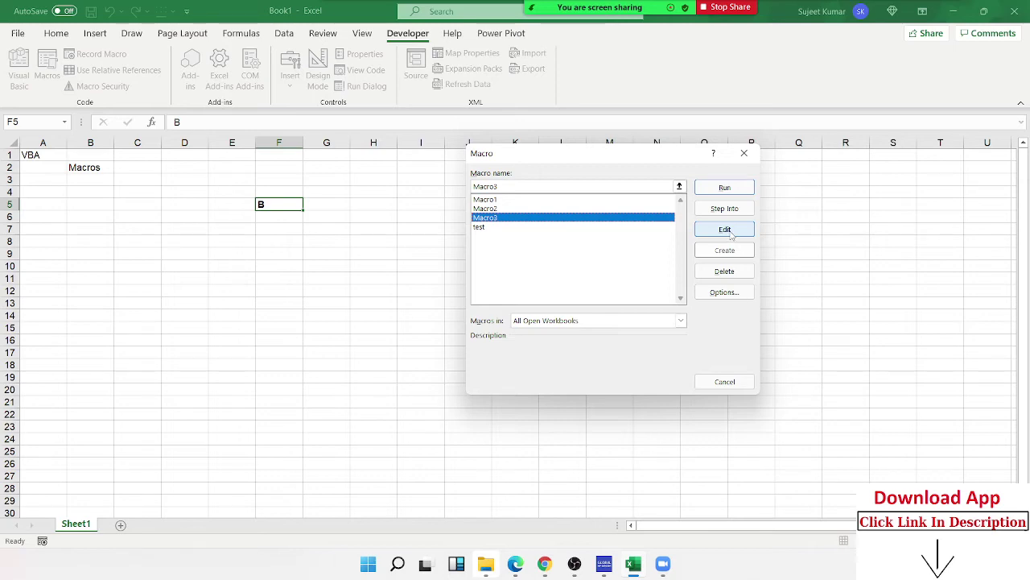
left_click(727, 232)
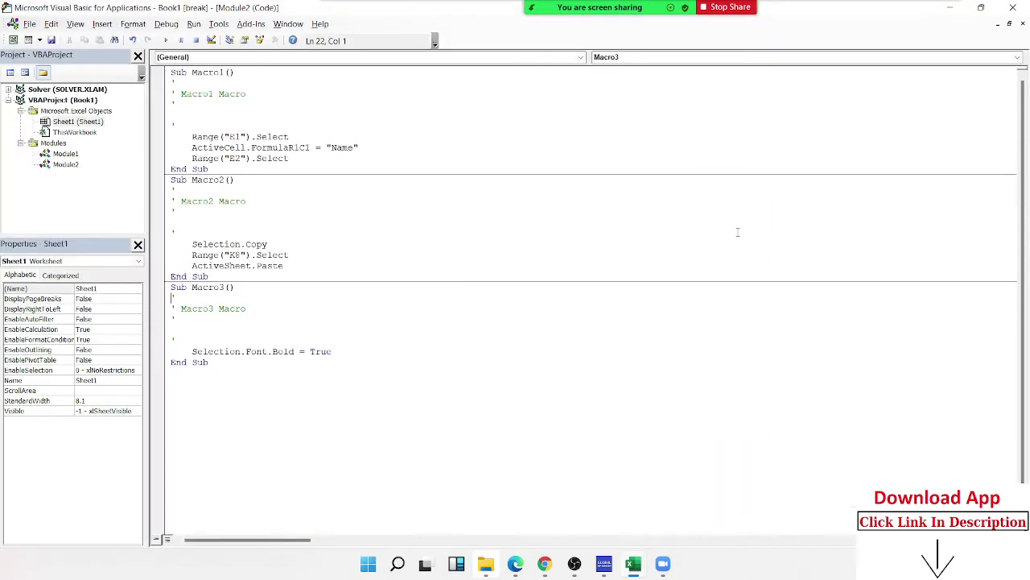
Step: Replace True with false in Macro3's Selection.Font.Bold line
left_click_drag(332, 351, 177, 340)
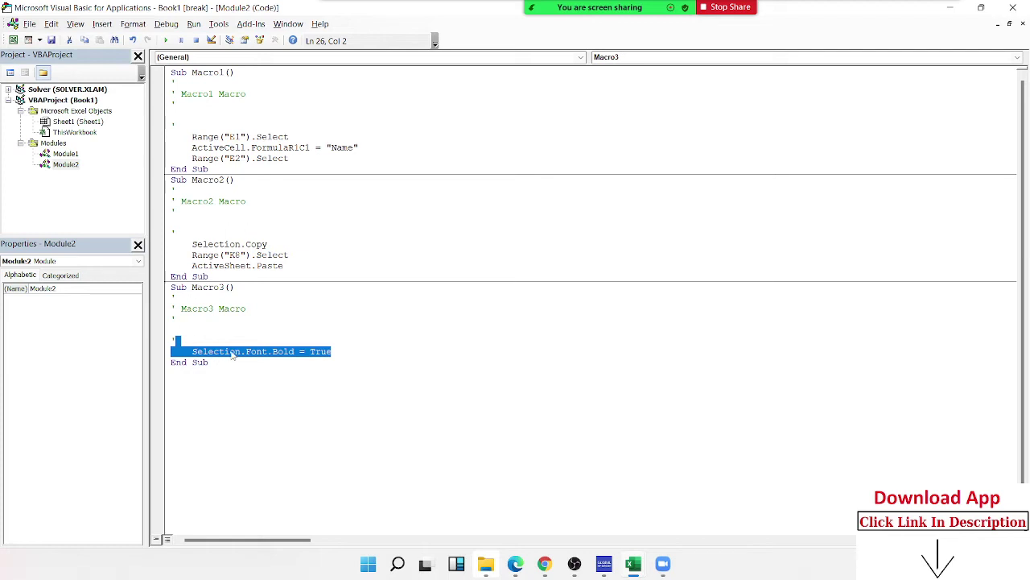
left_click(228, 353)
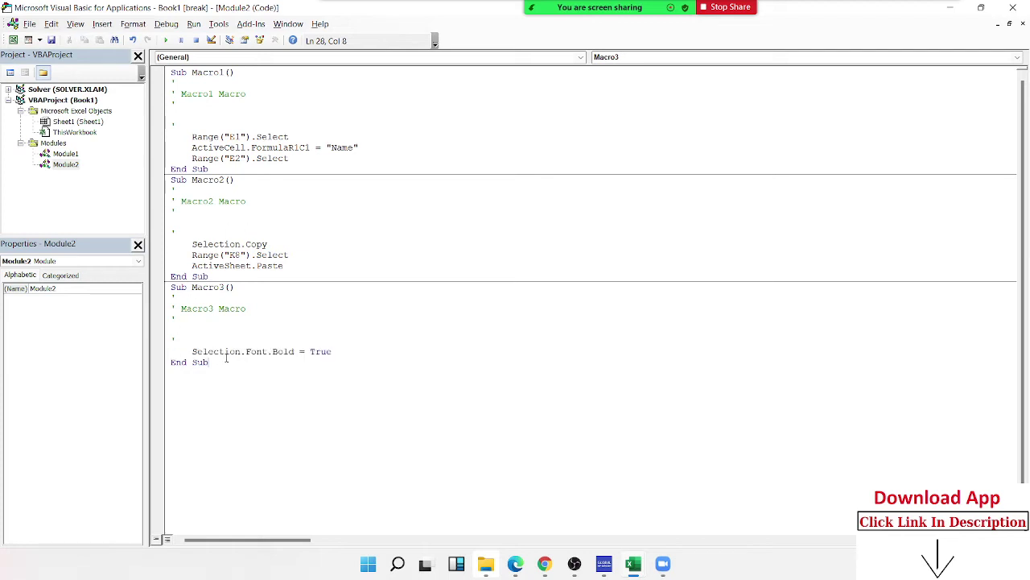
double_click(226, 353)
double_click(251, 352)
left_click(275, 352)
double_click(315, 352)
key("shift+Up")
left_click(356, 352)
left_click(326, 352)
key("BackSpace")
key("BackSpace")
key("BackSpace")
type("f")
key("BackSpace")
type("fal")
type("se")
Step: Accept the False edit, return to the workbook and run Macro3 on F5
left_click(324, 365)
left_click(951, 7)
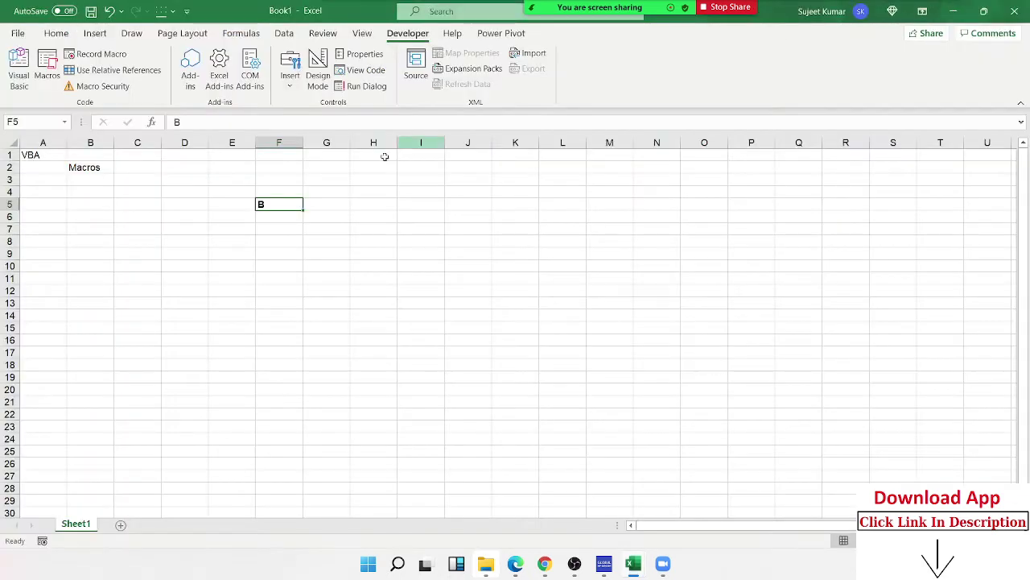
left_click(46, 75)
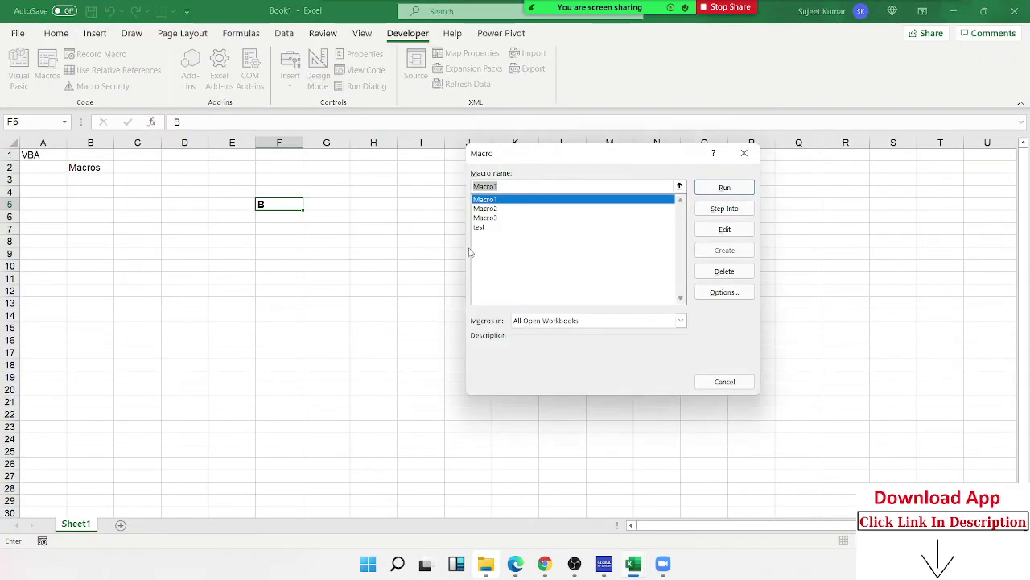
left_click(610, 219)
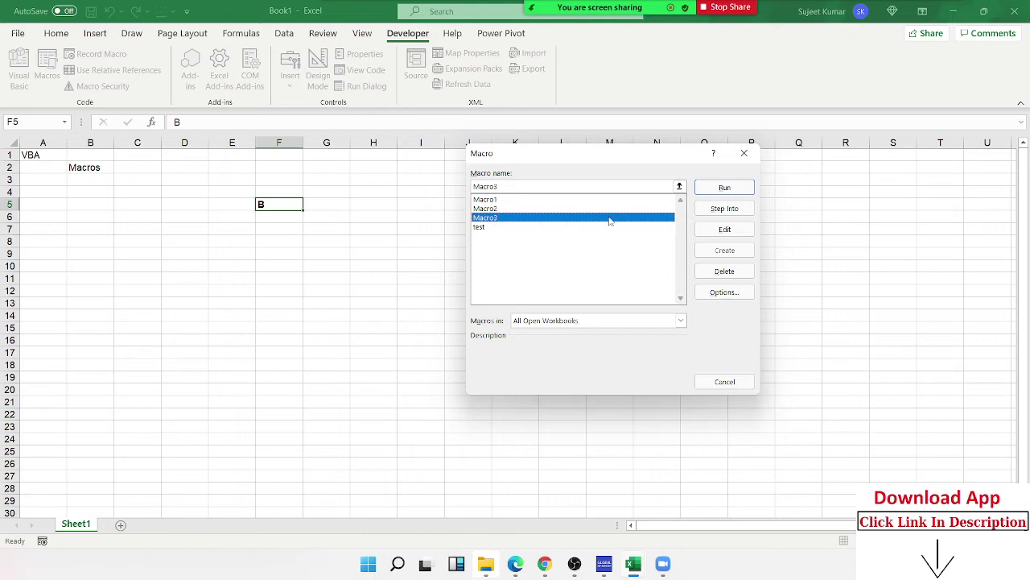
left_click(737, 187)
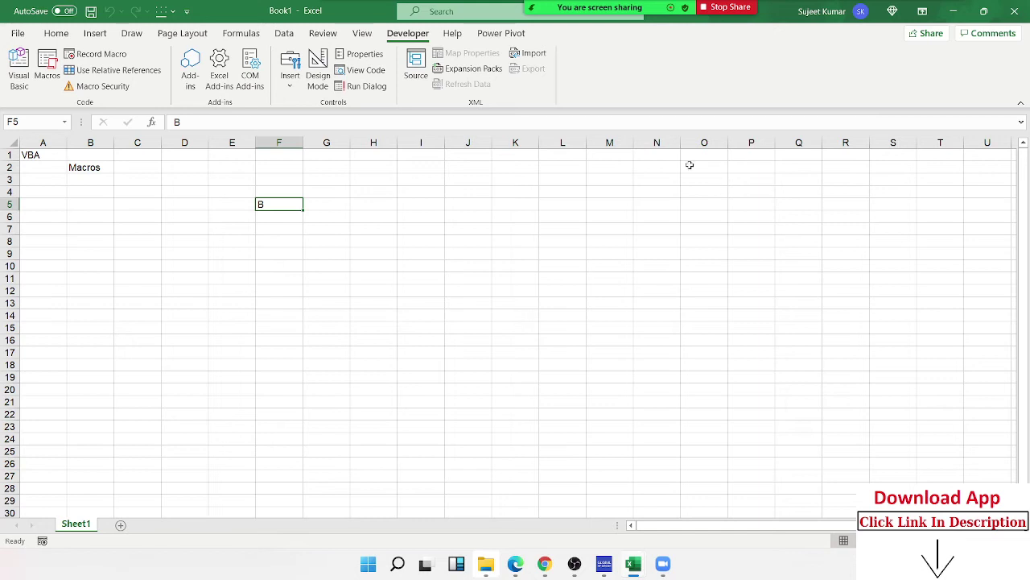
Step: Delete the contents of D3:F7, removing the B from cell F5
left_click_drag(197, 175, 302, 227)
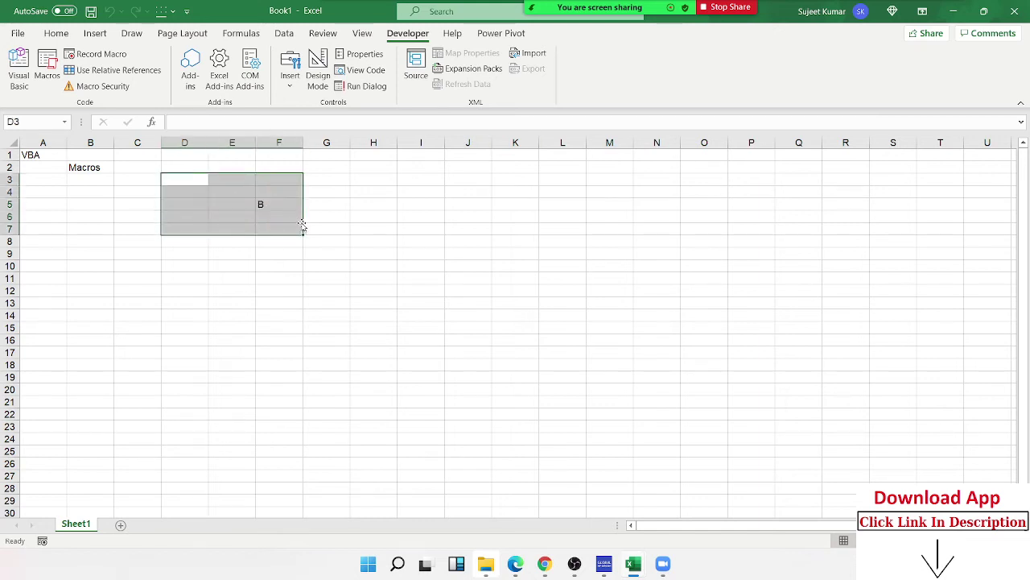
key("Delete")
left_click(63, 36)
left_click(96, 38)
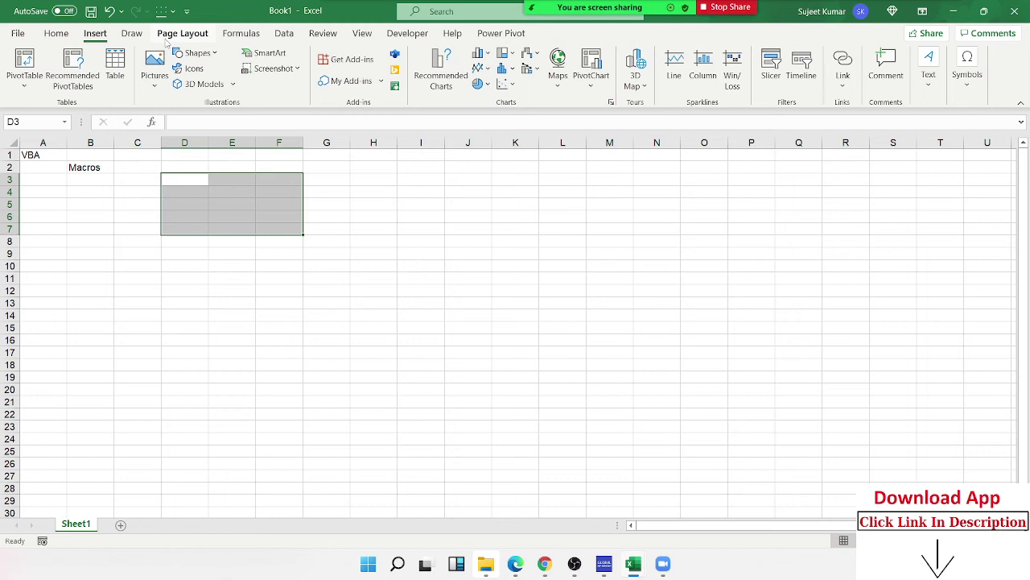
mouse_move(583, 5)
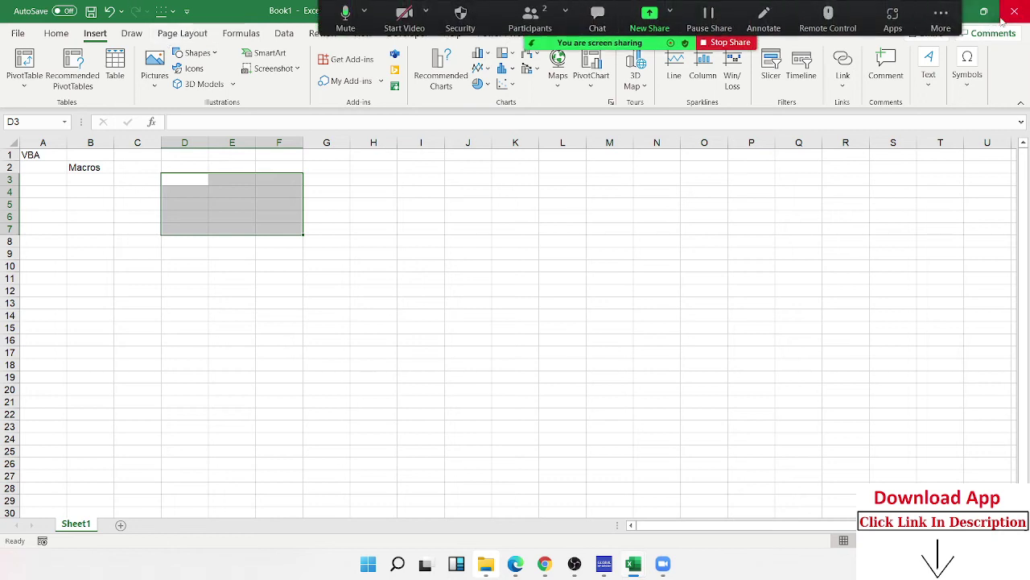
mouse_move(991, 21)
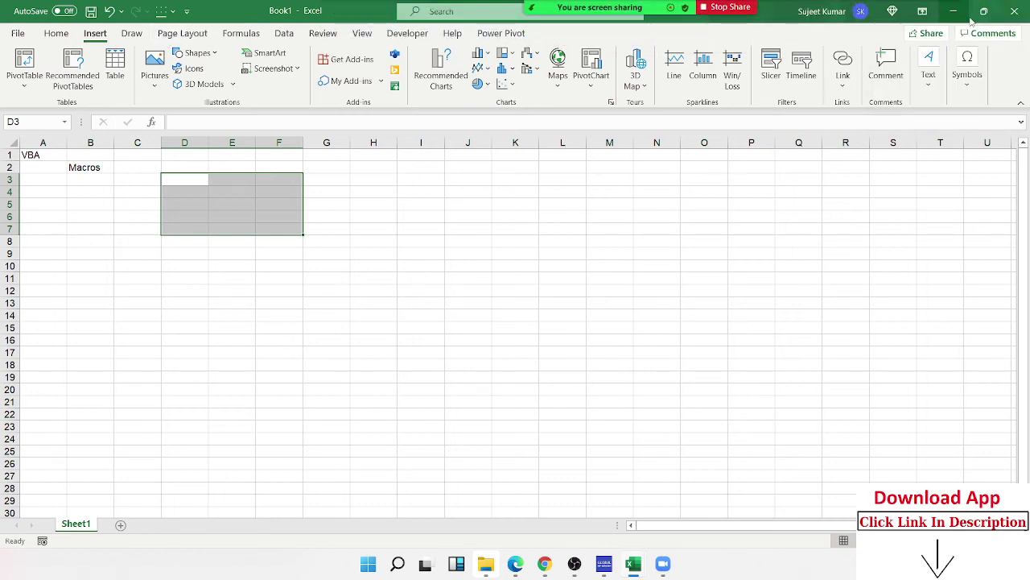
Step: Tile Excel on the left and the VBA editor on the right, then start recording Macro4
left_click(897, 46)
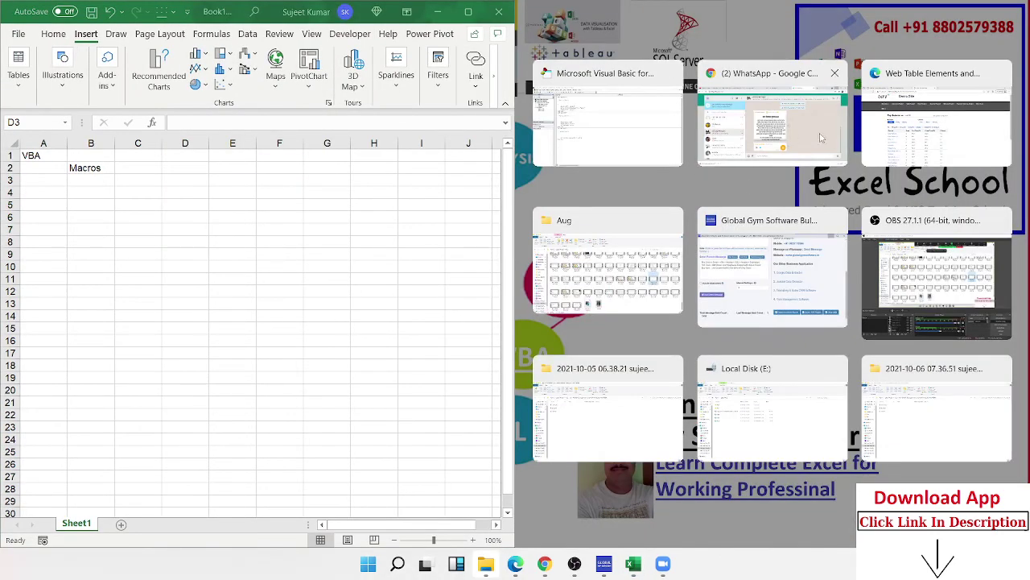
left_click(630, 135)
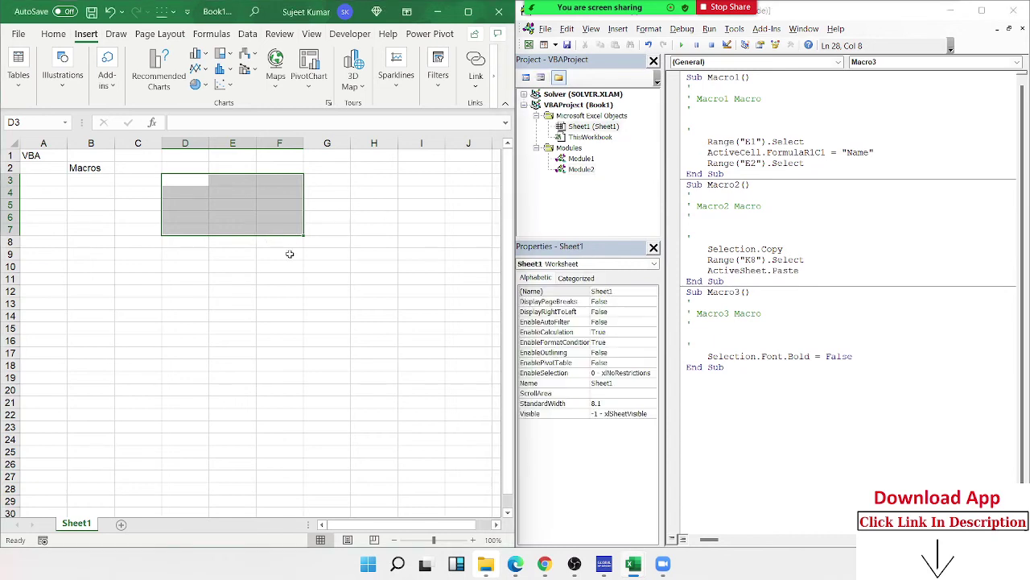
left_click(43, 540)
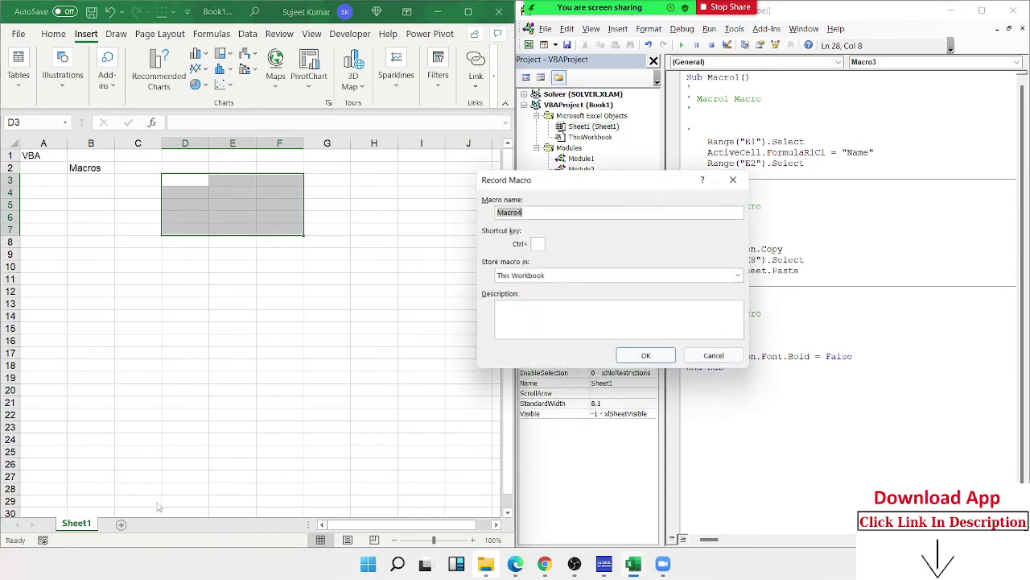
left_click_drag(546, 183, 394, 202)
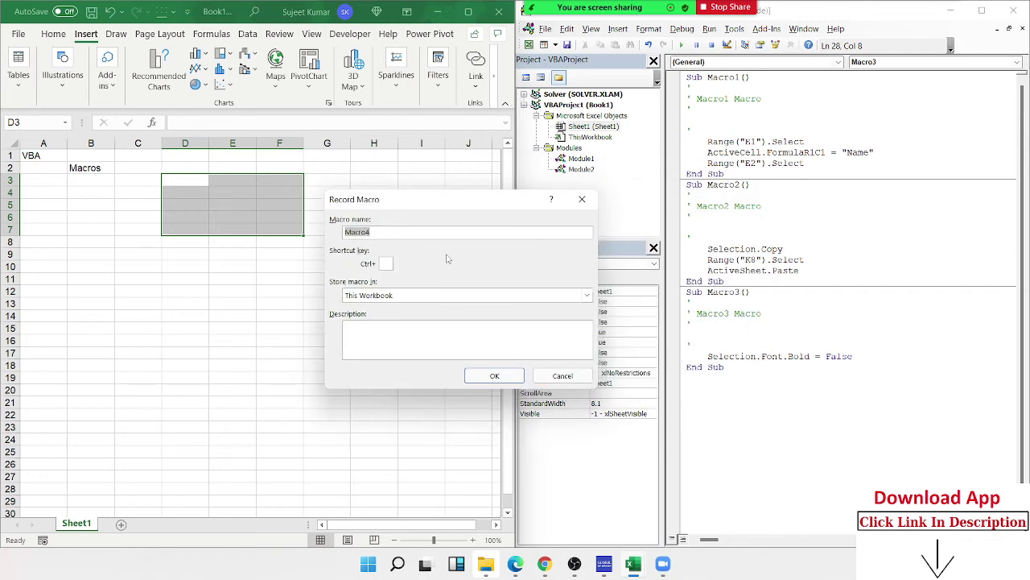
left_click(509, 384)
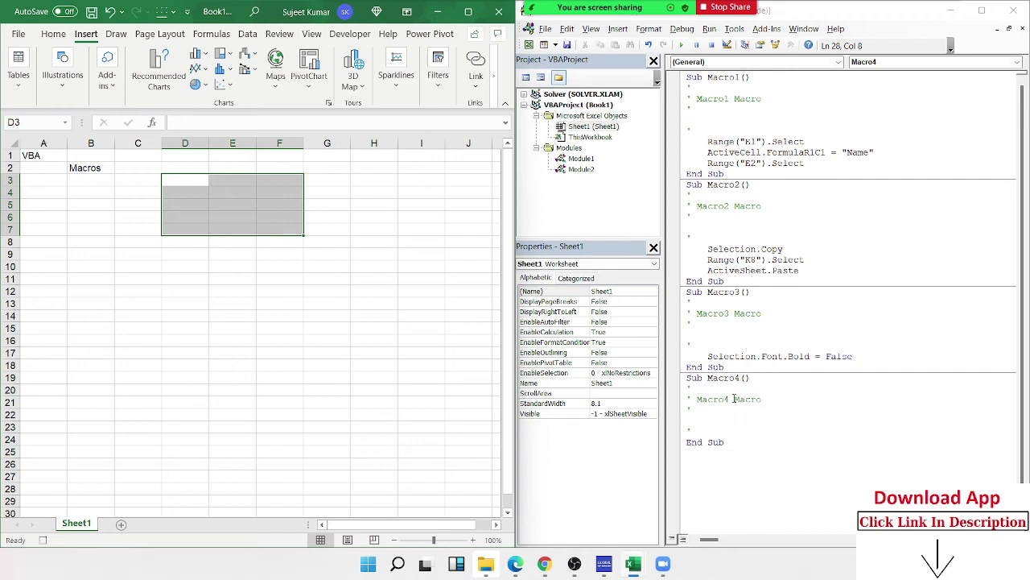
Step: Point out the empty Sub Macro4 stub, then select cell D1 so Range("D1").Select is recorded
left_click(734, 398)
left_click(727, 379)
left_click(728, 380)
left_click(716, 421)
left_click(727, 399)
left_click(727, 400)
left_click(724, 415)
left_click(725, 416)
left_click(725, 415)
left_click(201, 155)
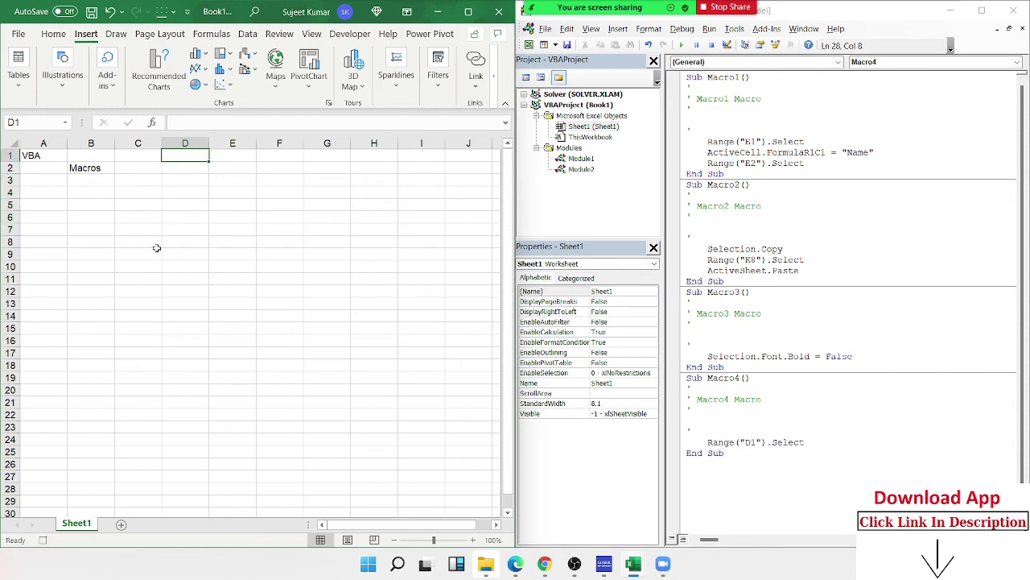
Step: Set cell D1's font to Calibri, then select the range D1:G11
left_click(54, 33)
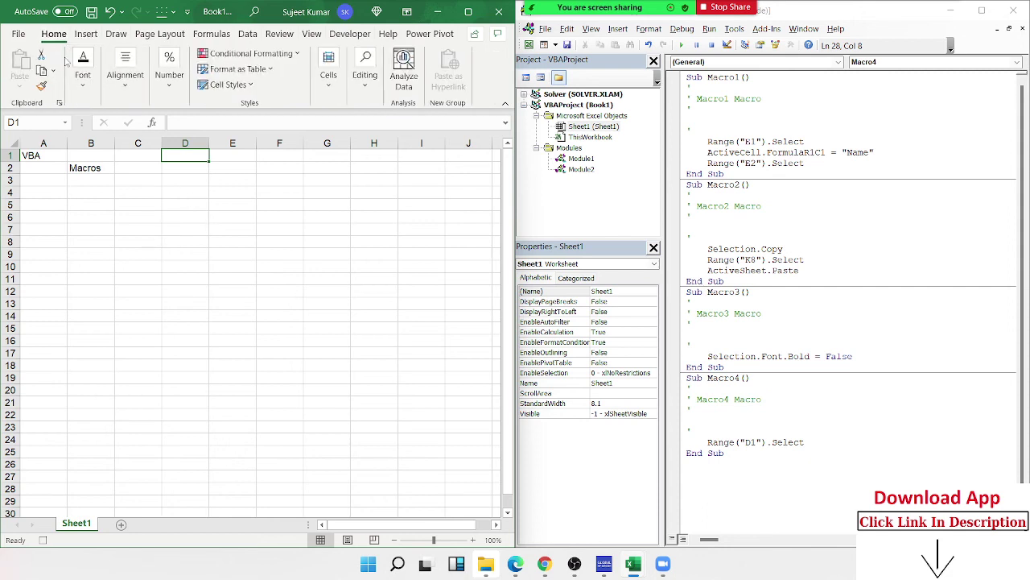
left_click(83, 94)
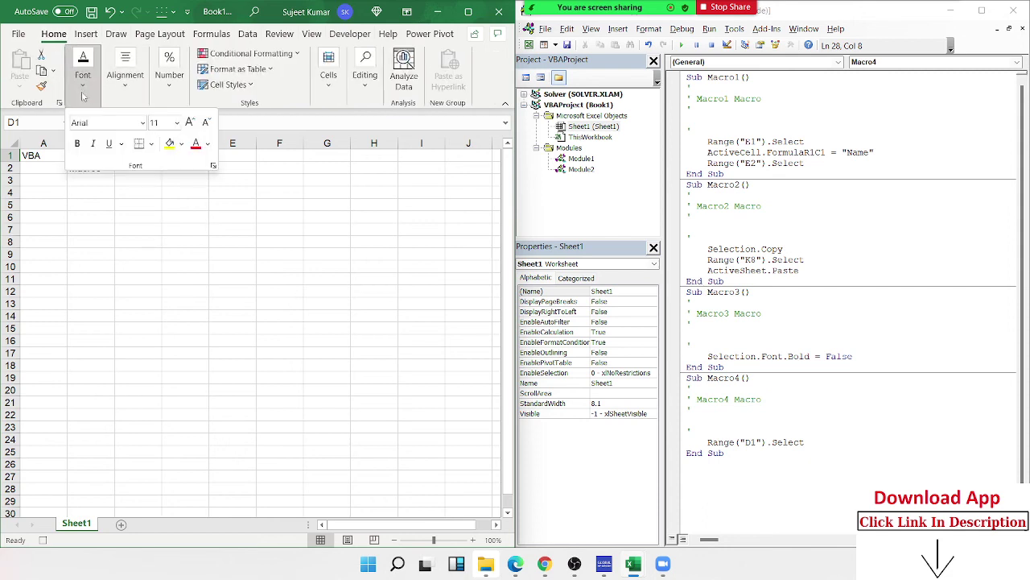
left_click(142, 123)
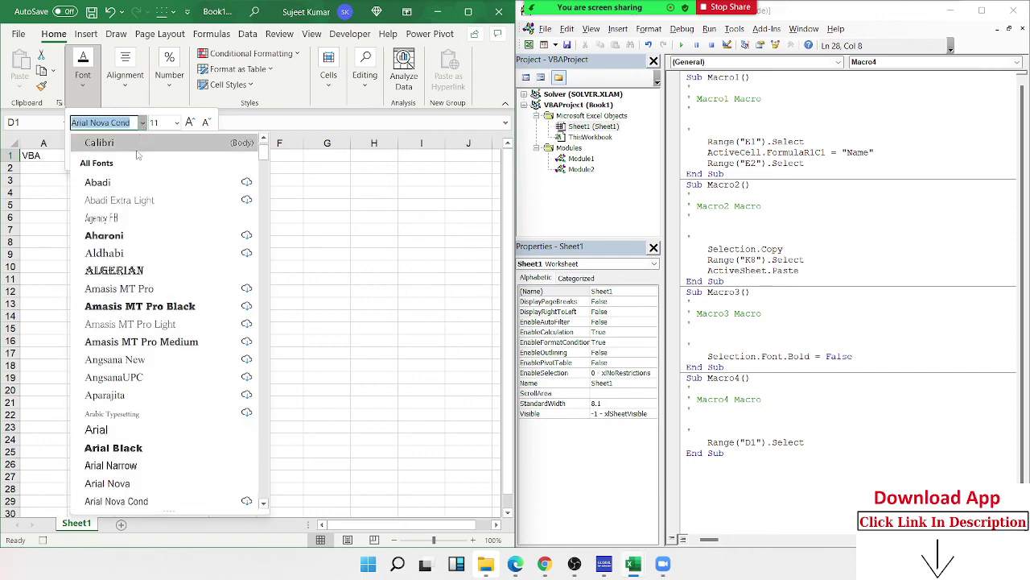
left_click(137, 145)
scroll(840, 433, "down", 1)
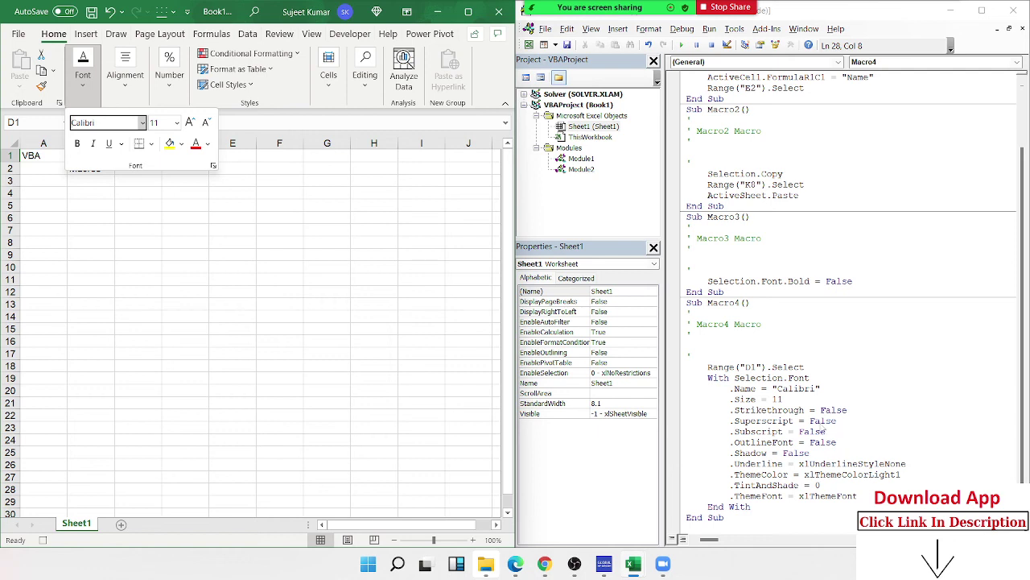
left_click(232, 182)
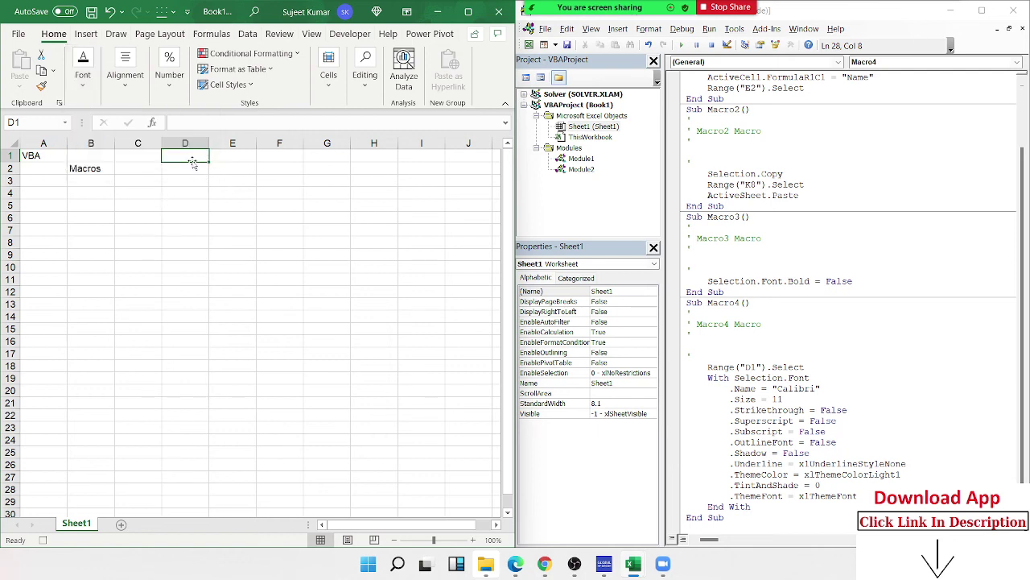
left_click_drag(192, 156, 328, 274)
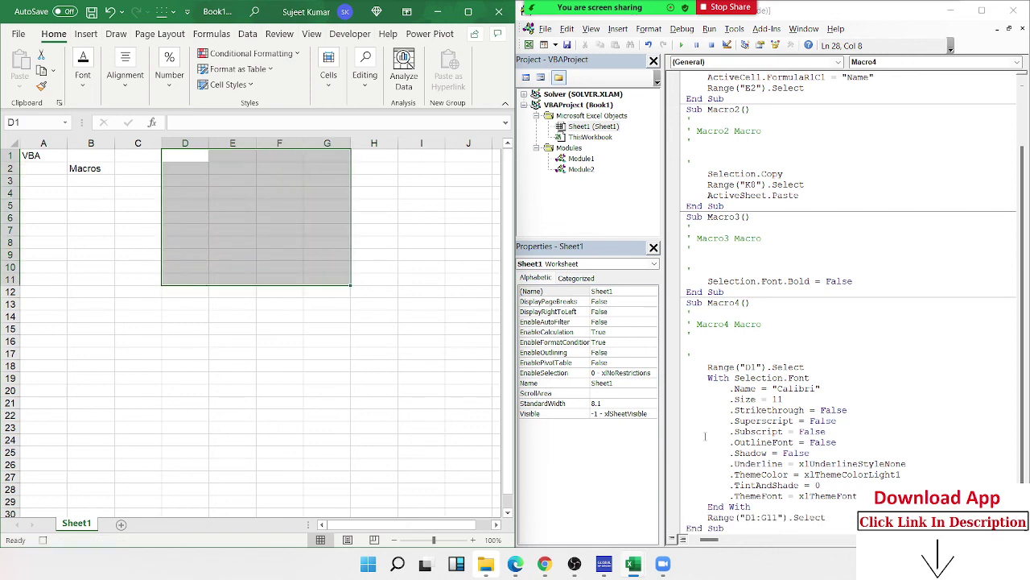
Step: Give D1:G11 a yellow fill and scroll the recorded Interior code (.Color = 65535)
left_click(697, 517)
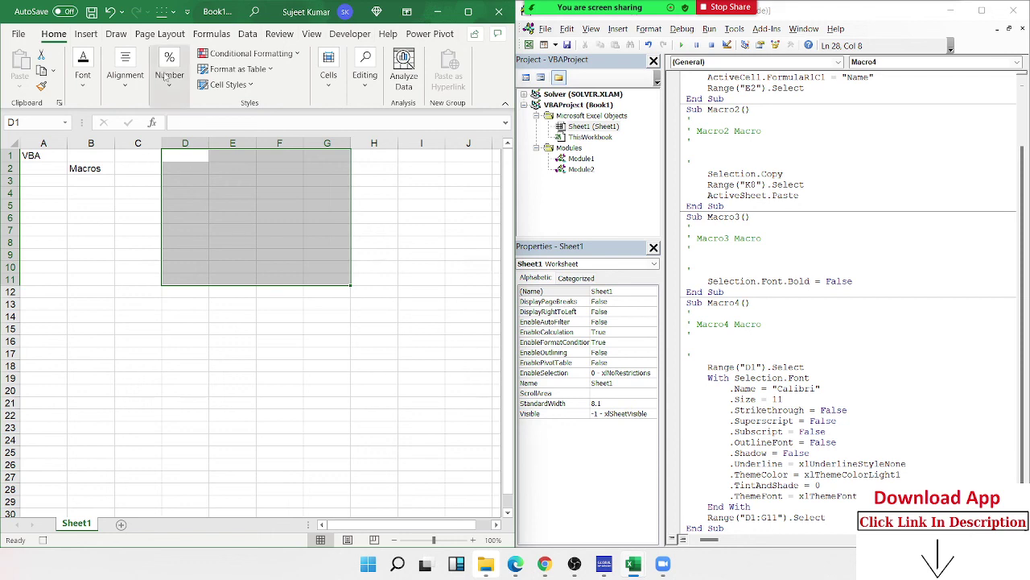
left_click(100, 98)
left_click(169, 143)
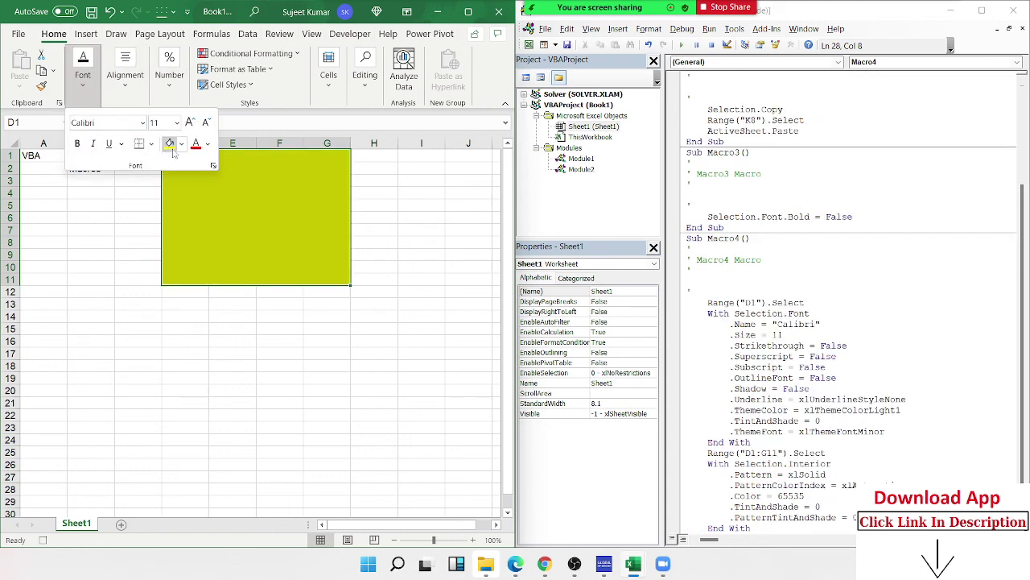
left_click(760, 484)
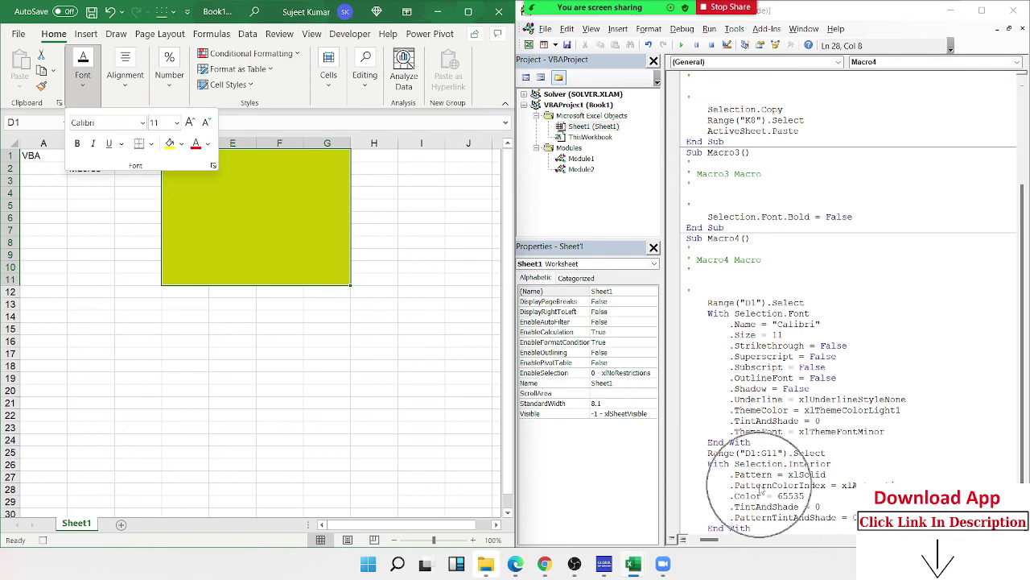
scroll(723, 482, "down", 1)
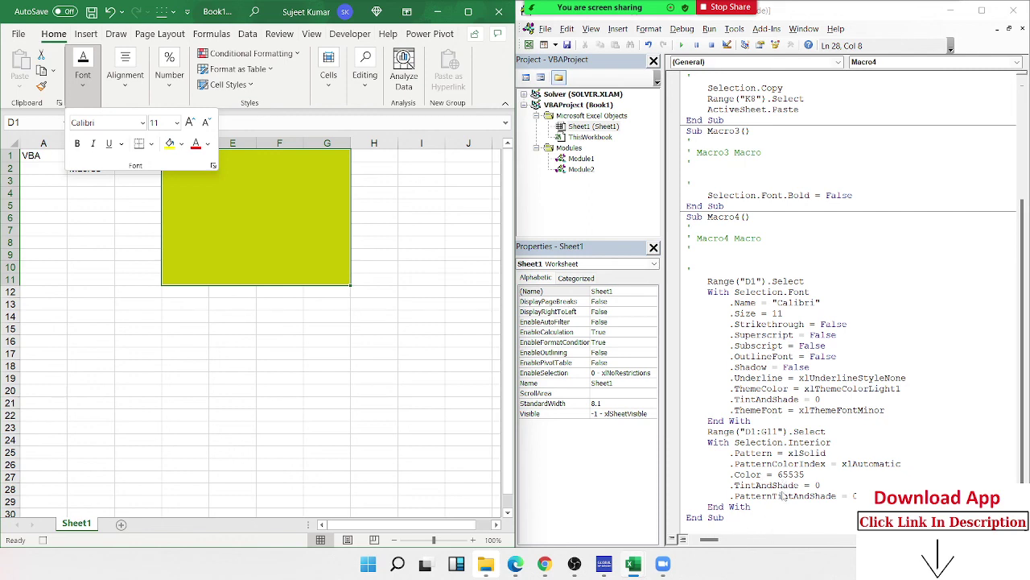
Step: Show the Fill tab of Format Cells for the yellow range and move the dialog aside
right_click(251, 233)
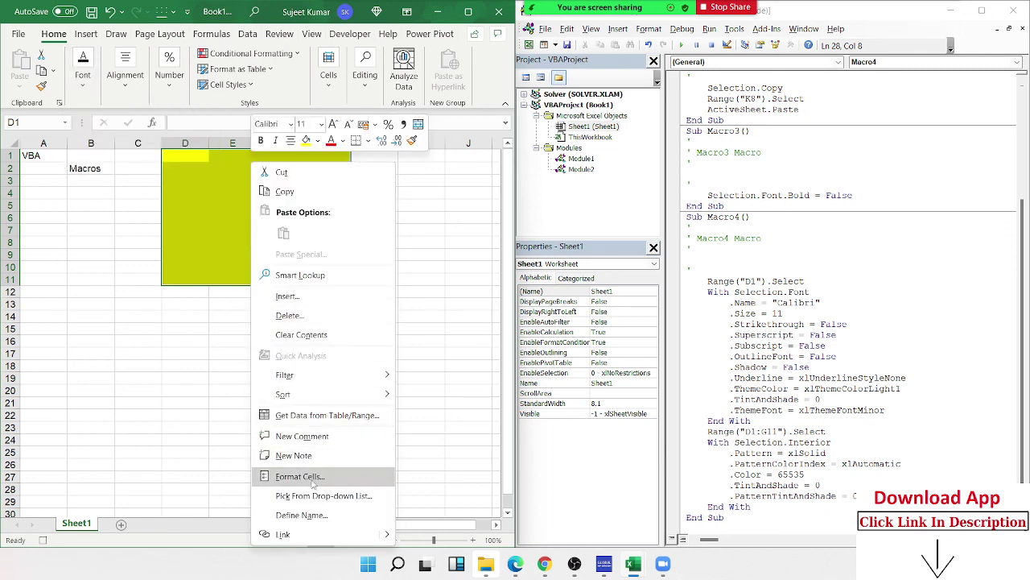
left_click(314, 477)
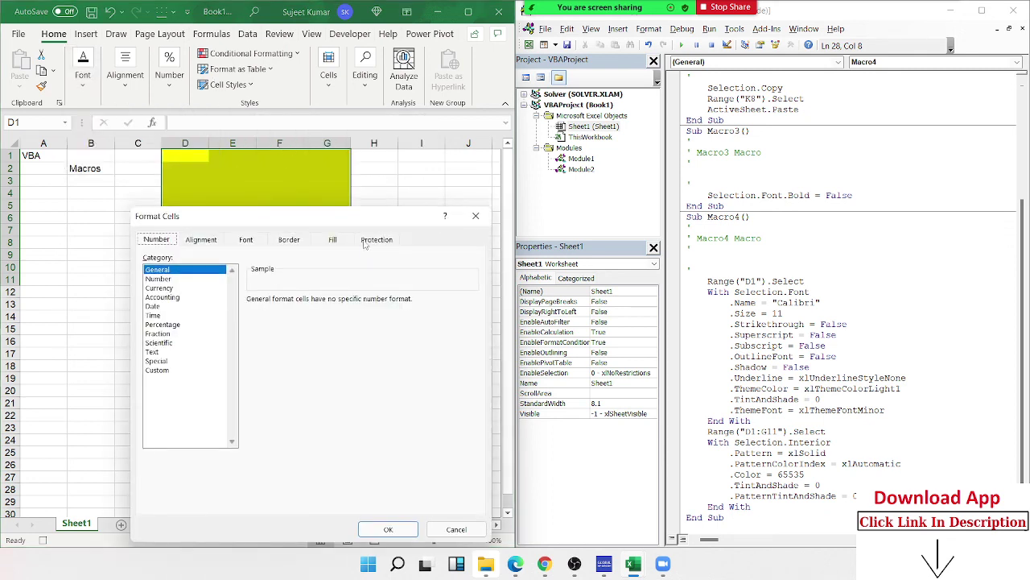
left_click(342, 242)
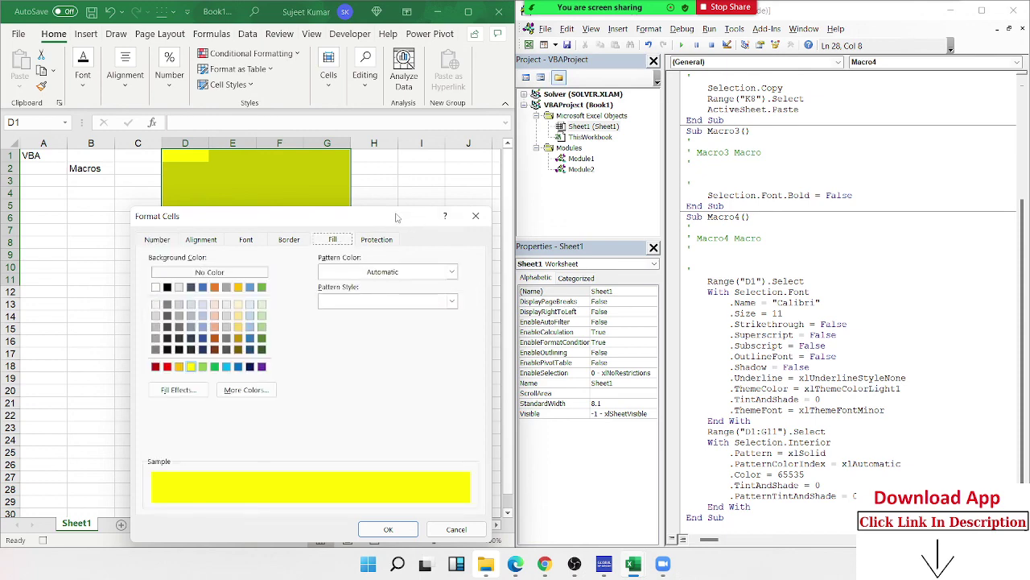
left_click_drag(399, 218, 329, 109)
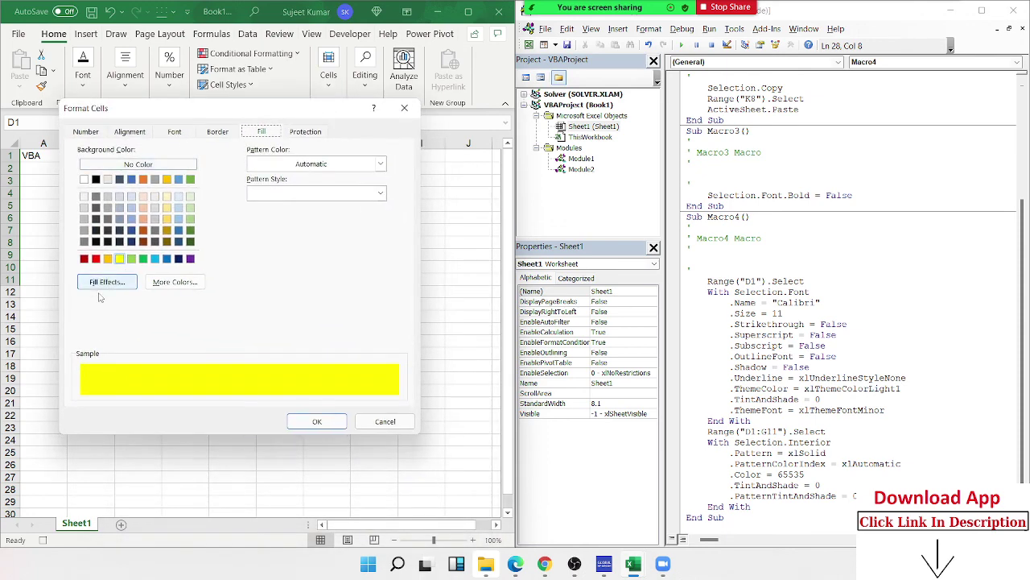